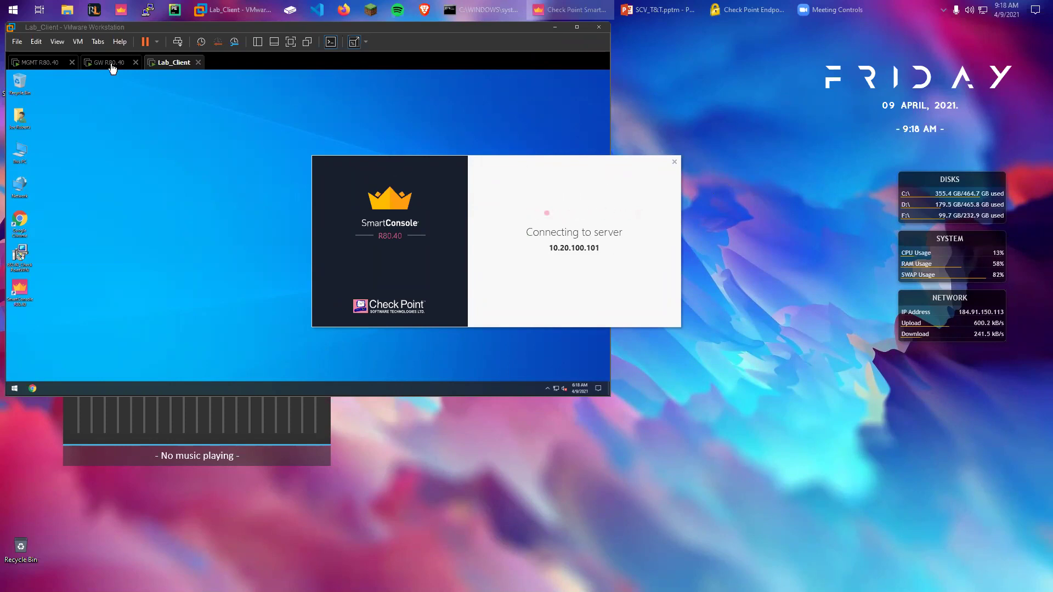
Return to the login form, re-enter the admin password and log in to 10.20.100.101
{"action": "left_click", "coordinate": [41, 62]}
{"action": "left_click", "coordinate": [170, 63]}
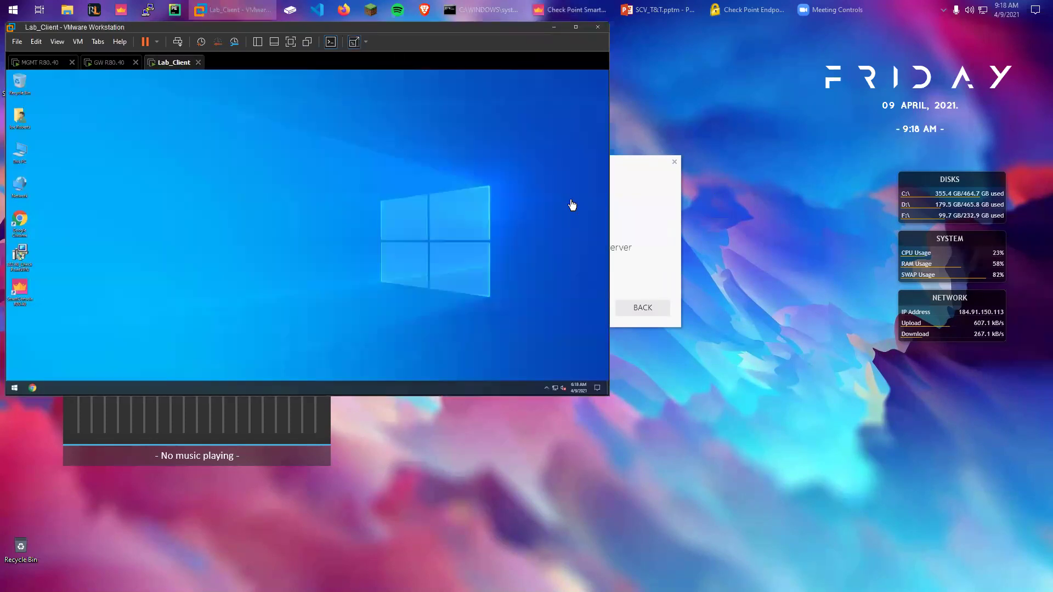
{"action": "left_click", "coordinate": [660, 218]}
{"action": "left_click", "coordinate": [644, 306]}
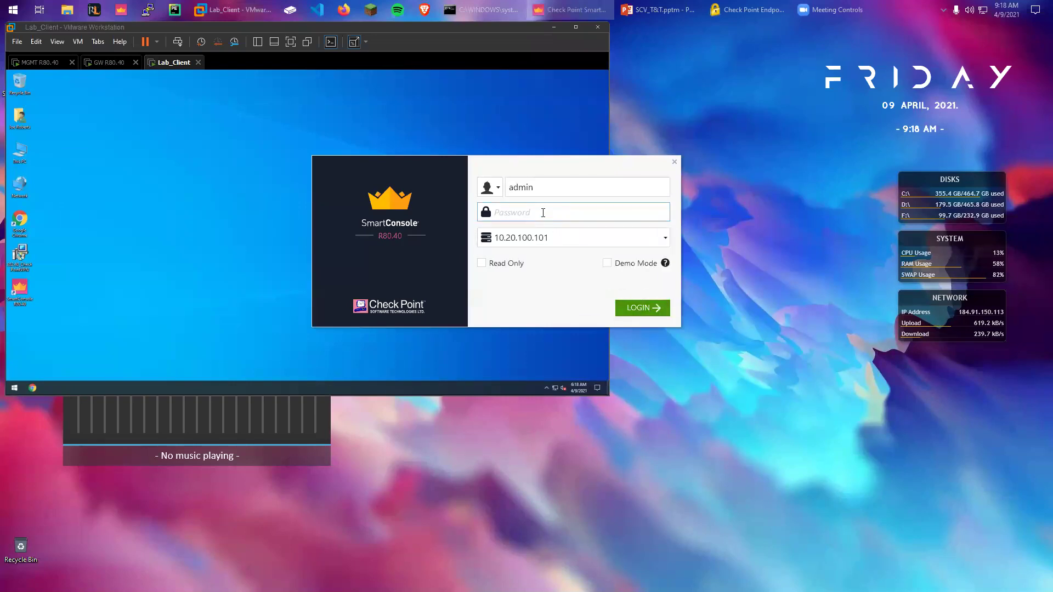
{"action": "type", "text": "vpn123"}
{"action": "key", "text": "Return"}
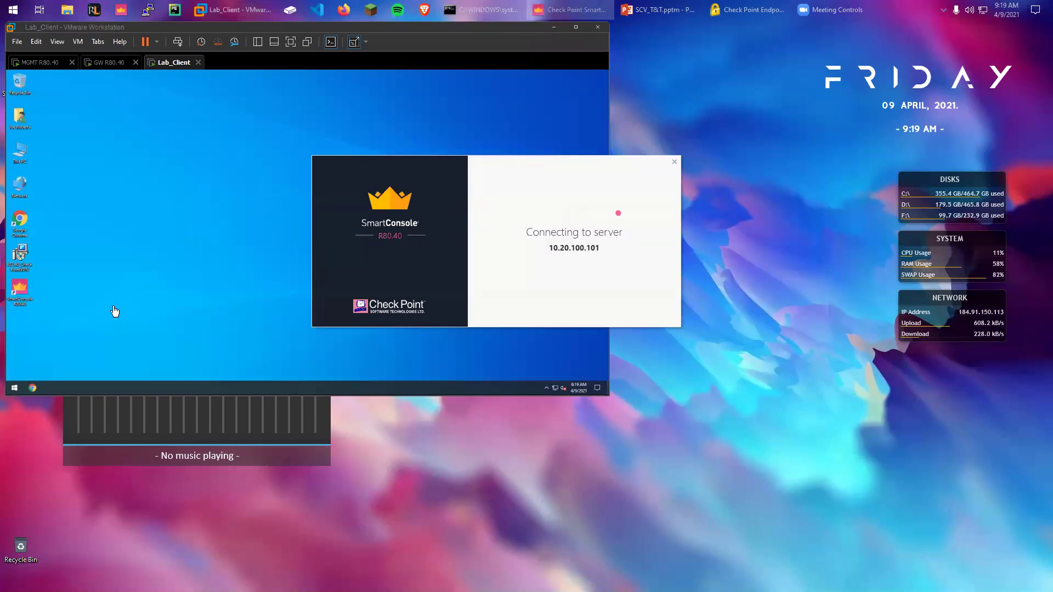
Launch SmartConsole in the lab client machine, then minimize the VMware window once it loads
{"action": "left_click", "coordinate": [21, 286]}
{"action": "double_click", "coordinate": [30, 290]}
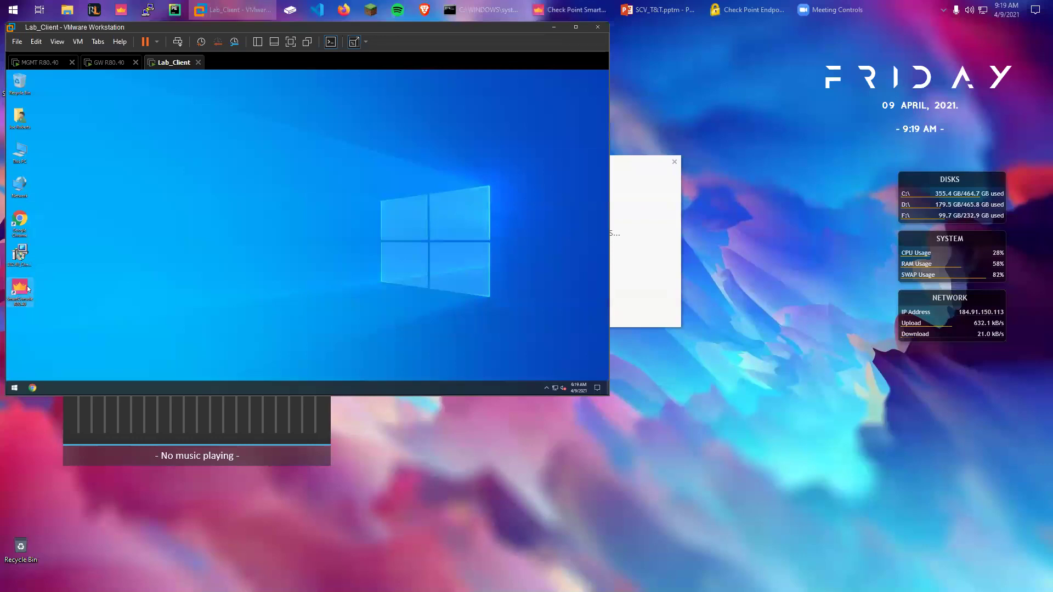
{"action": "left_click", "coordinate": [661, 170]}
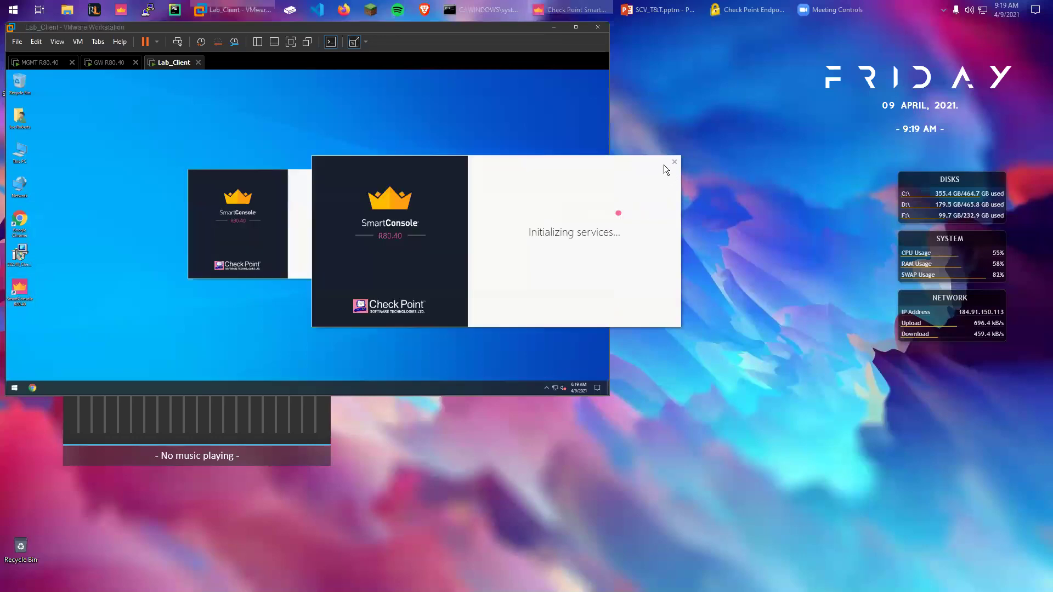
{"action": "left_click_drag", "start_coordinate": [788, 226], "coordinate": [572, 190]}
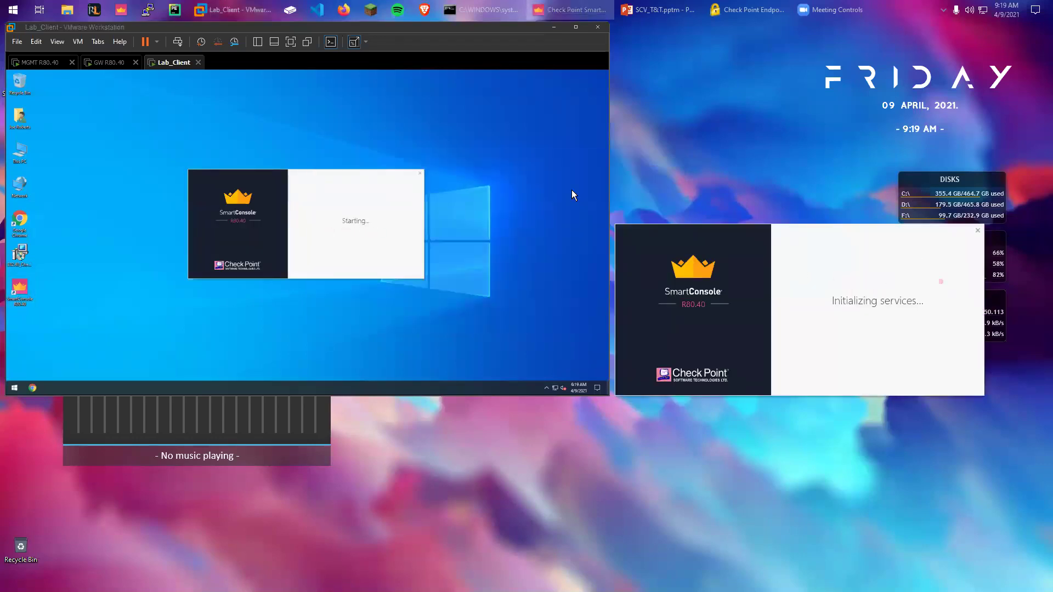
{"action": "left_click", "coordinate": [417, 173]}
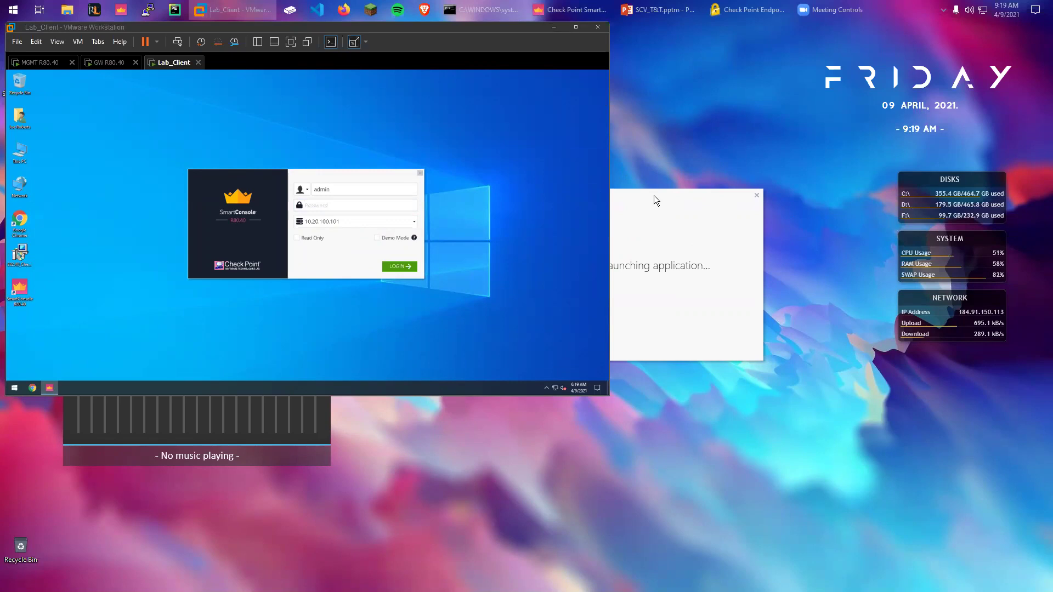
{"action": "left_click", "coordinate": [555, 27]}
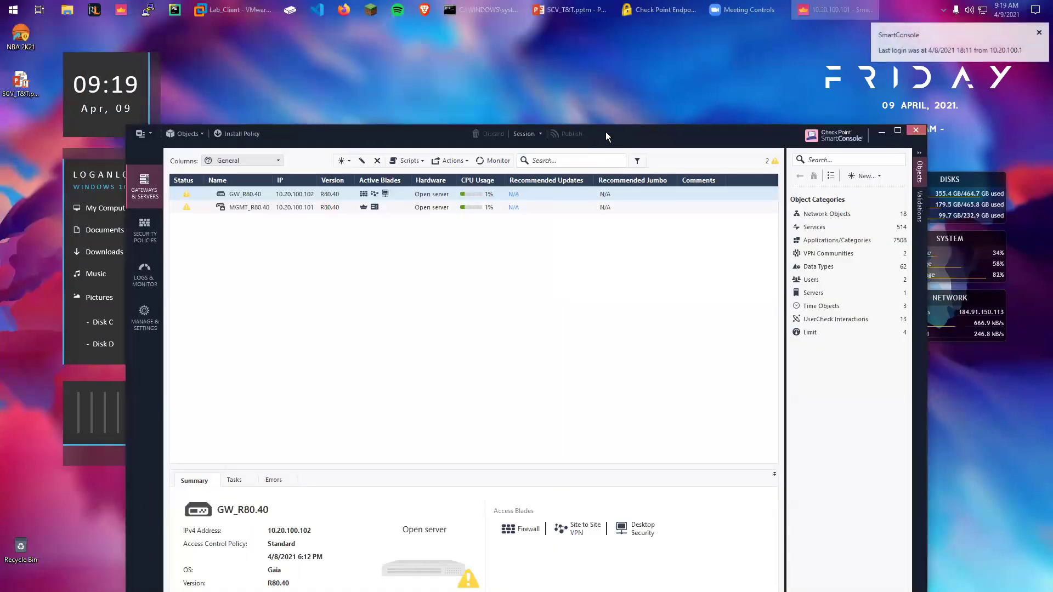
Maximize SmartConsole and confirm GW_R80.40's properties with IPSec VPN and Policy Server blades enabled
{"action": "double_click", "coordinate": [599, 133]}
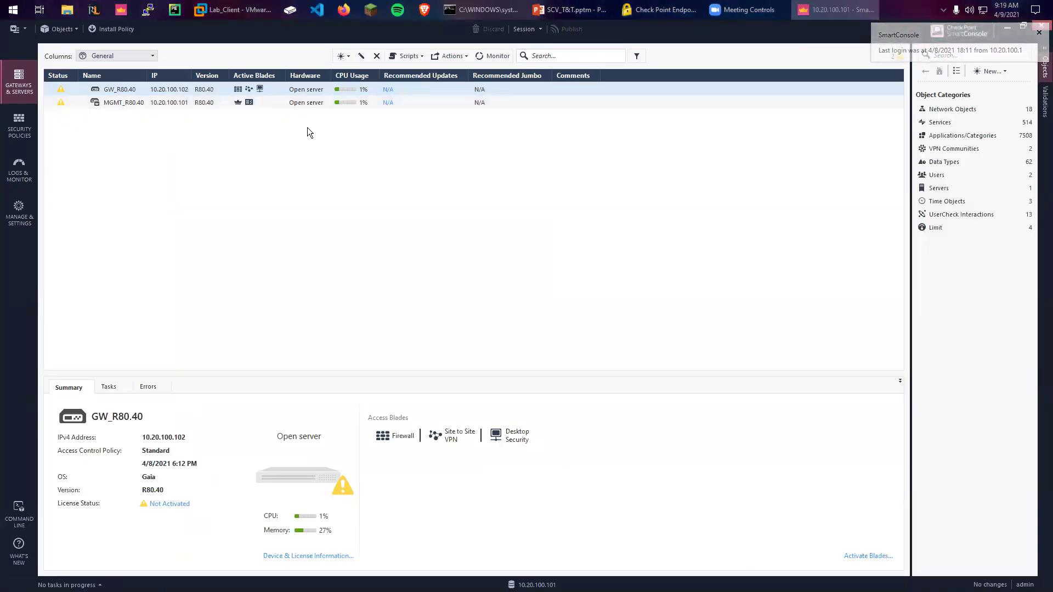
{"action": "double_click", "coordinate": [269, 89]}
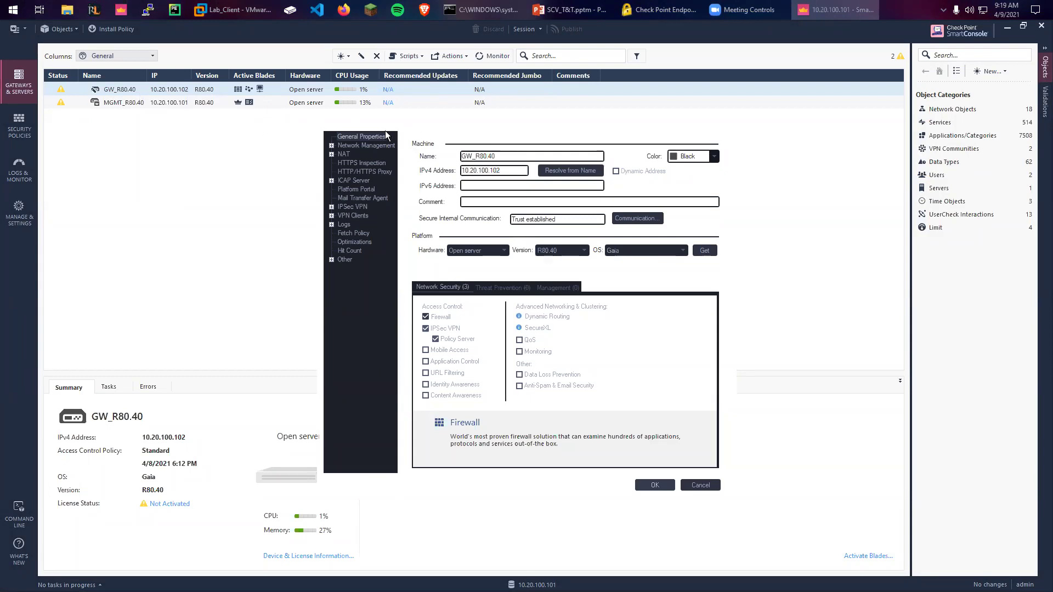
{"action": "left_click_drag", "start_coordinate": [406, 125], "coordinate": [374, 128]}
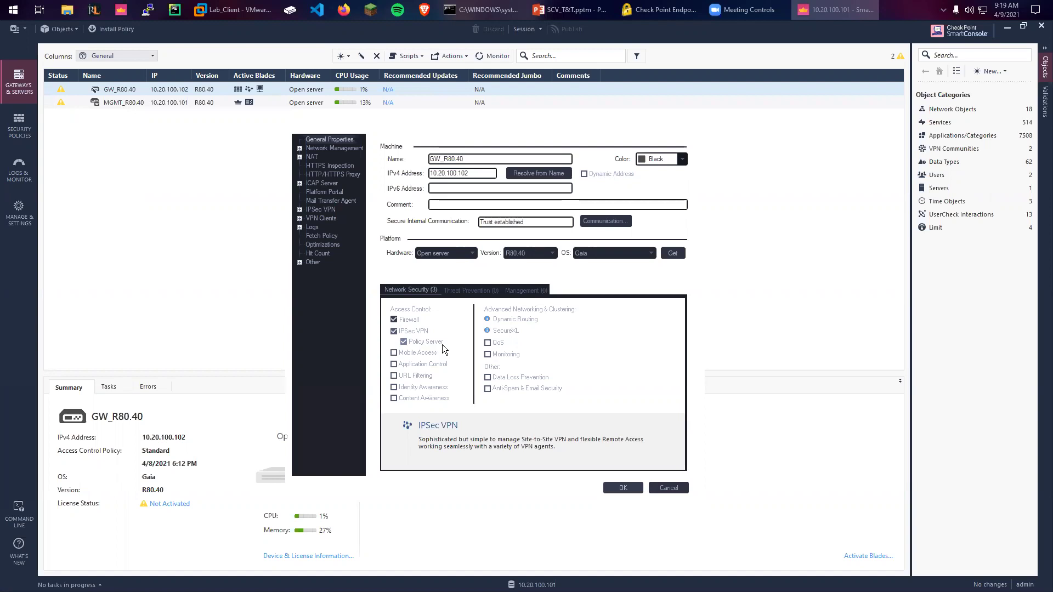
{"action": "left_click", "coordinate": [623, 488]}
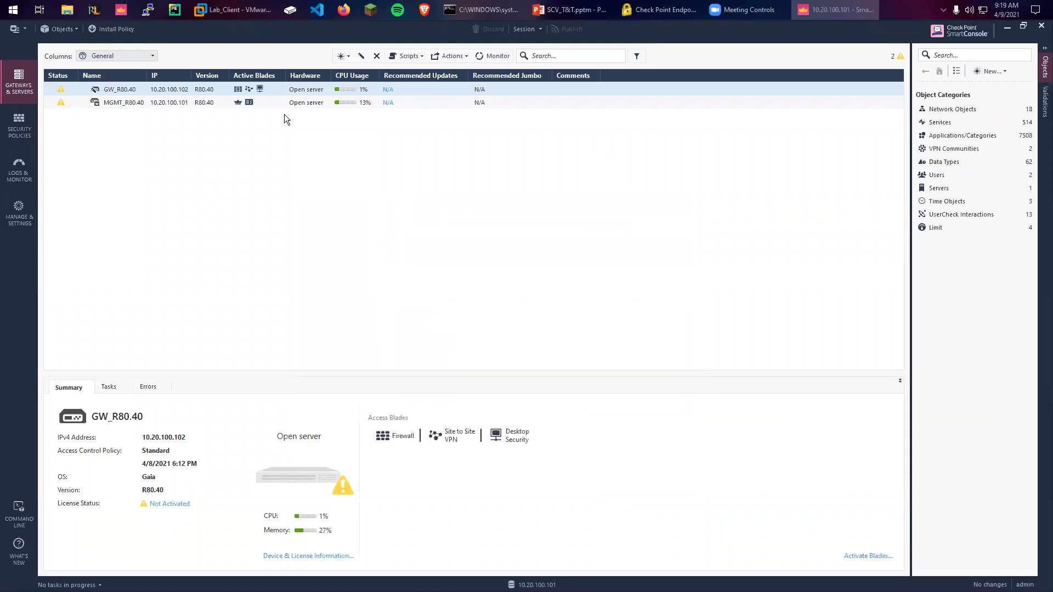
In Global Properties > Remote Access > SCV, accept blocking non-compliant clients with logging and user notification
{"action": "left_click", "coordinate": [20, 33]}
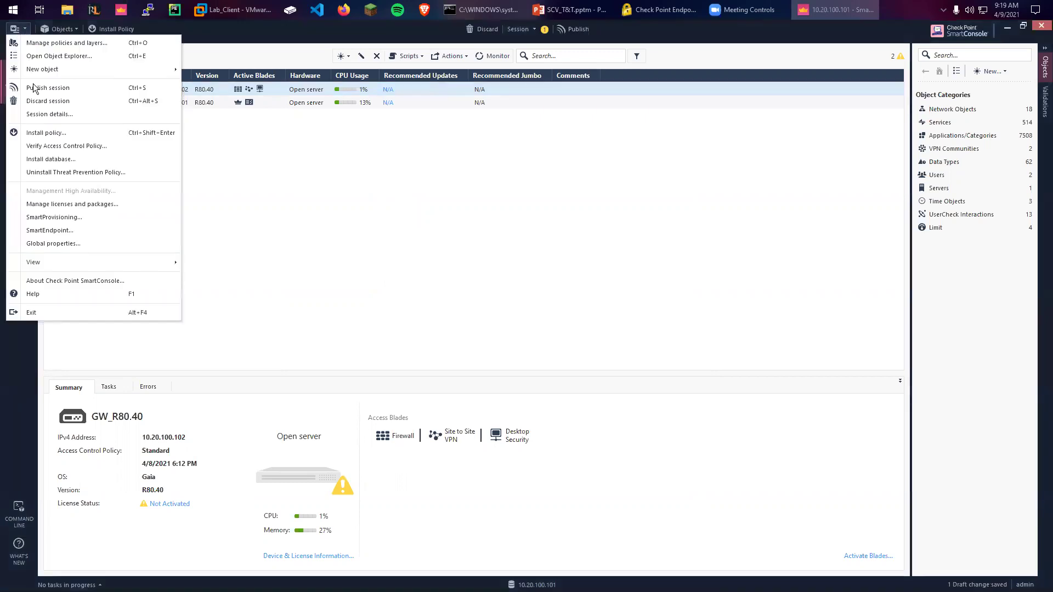
{"action": "left_click", "coordinate": [42, 243]}
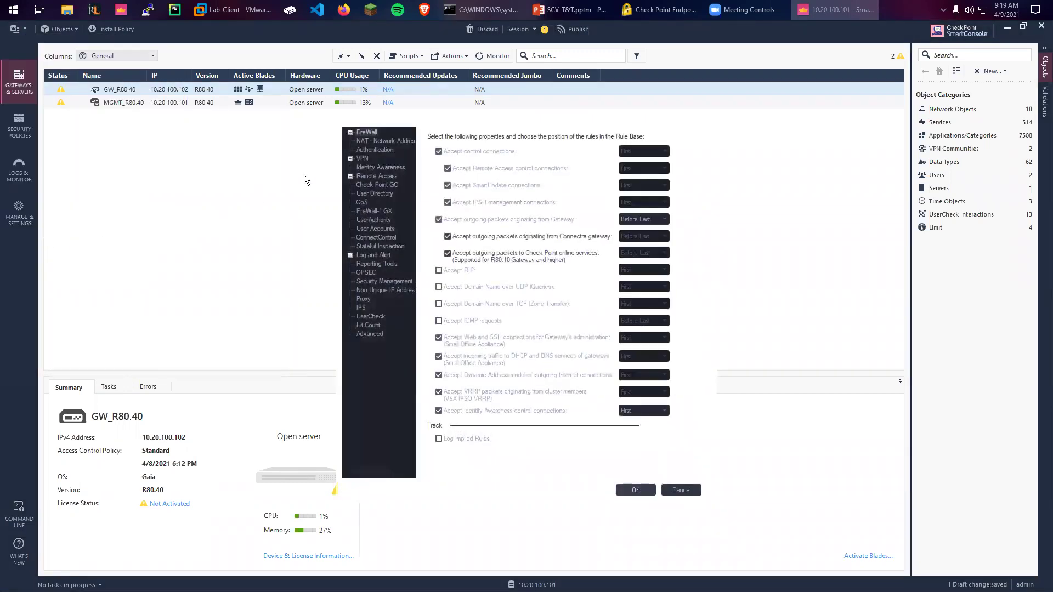
{"action": "left_click", "coordinate": [350, 176]}
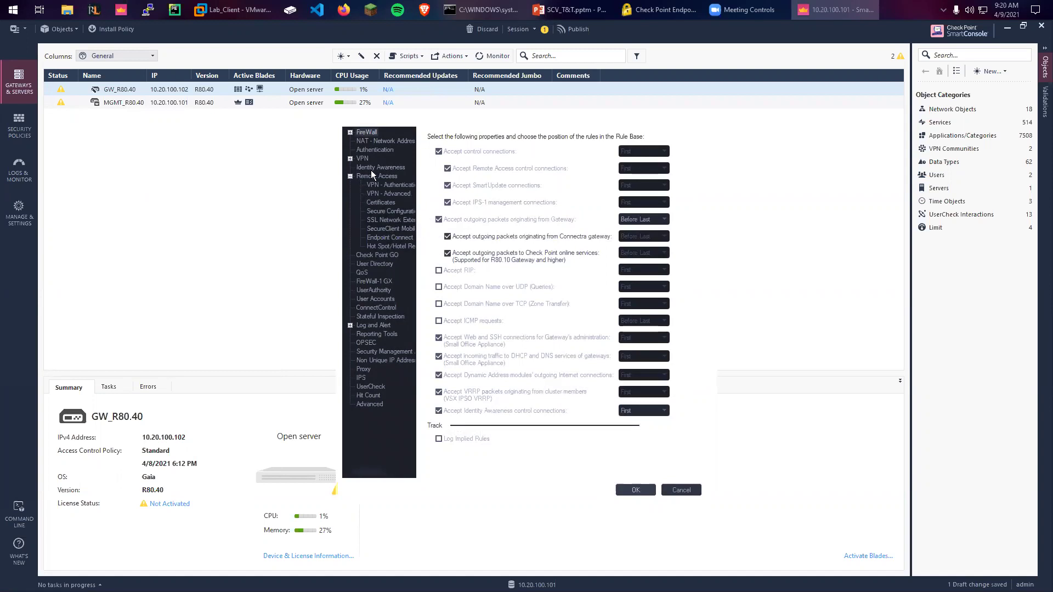
{"action": "left_click", "coordinate": [382, 211]}
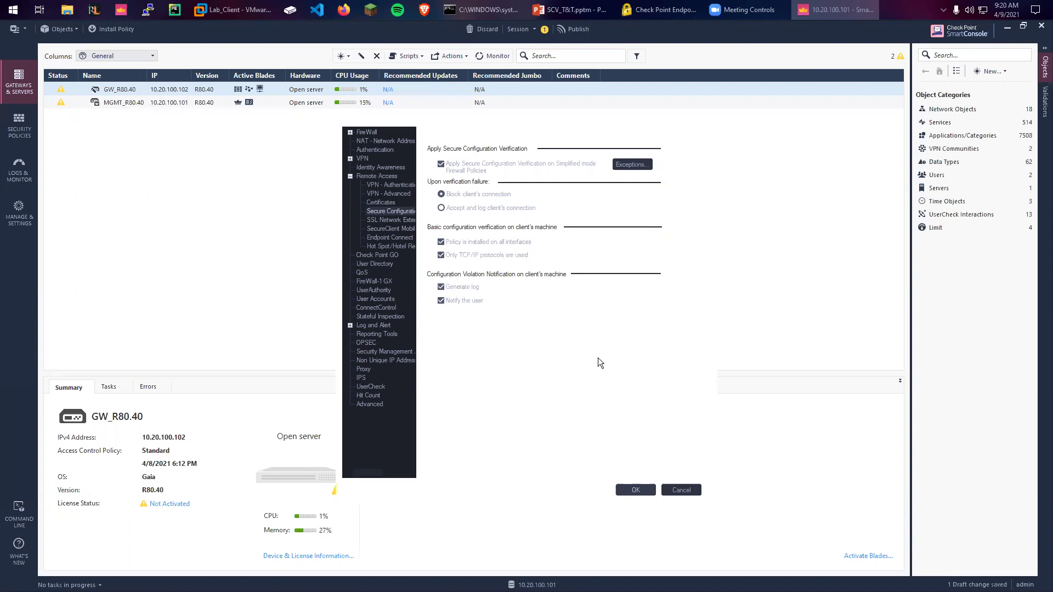
{"action": "left_click", "coordinate": [636, 490]}
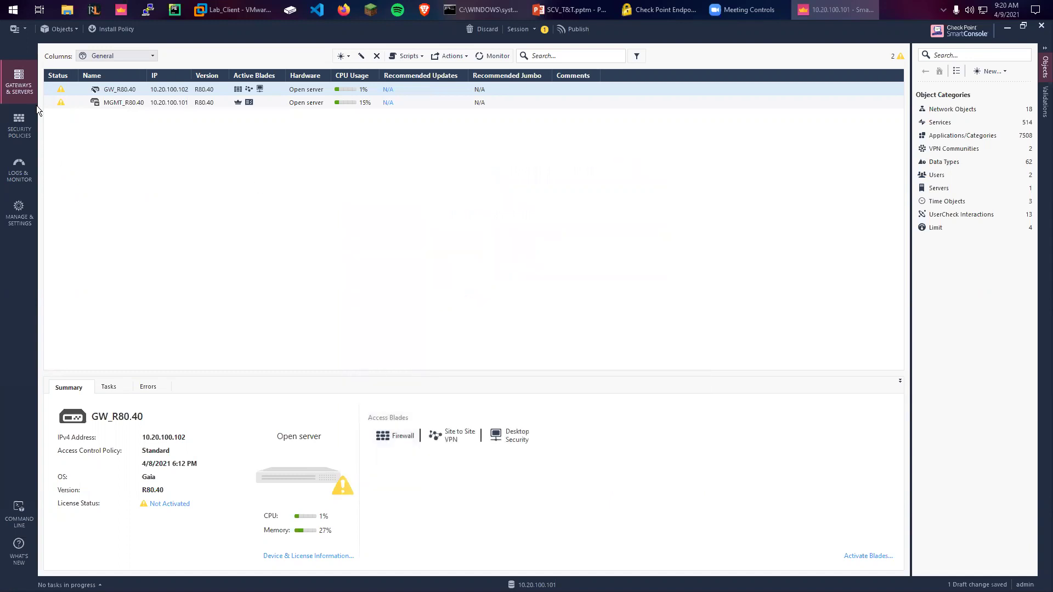
Open the Standard policy from the Security Policies recent policies list
{"action": "left_click", "coordinate": [21, 124]}
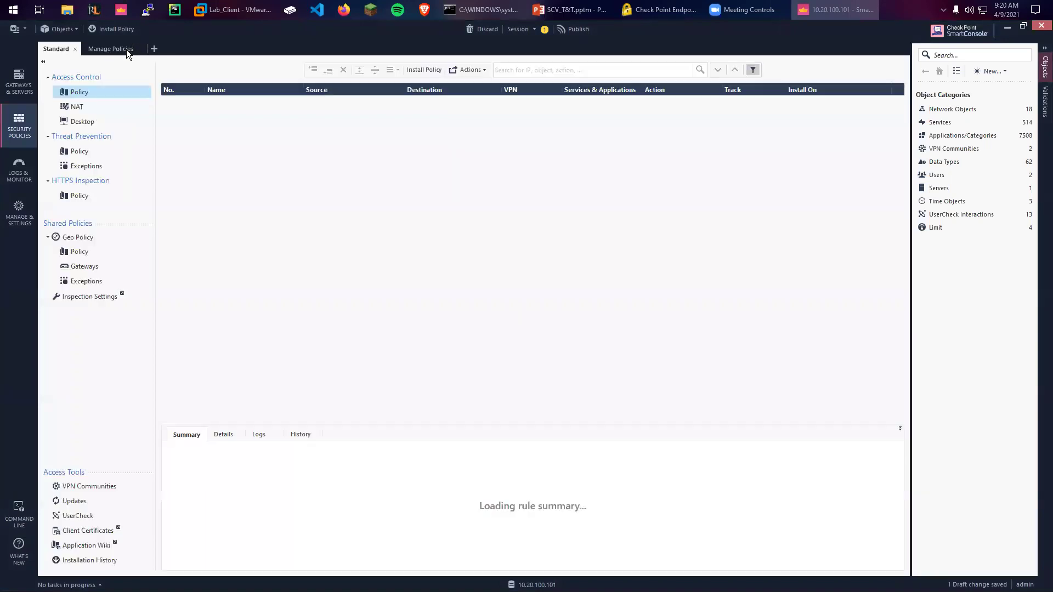
{"action": "left_click", "coordinate": [126, 49]}
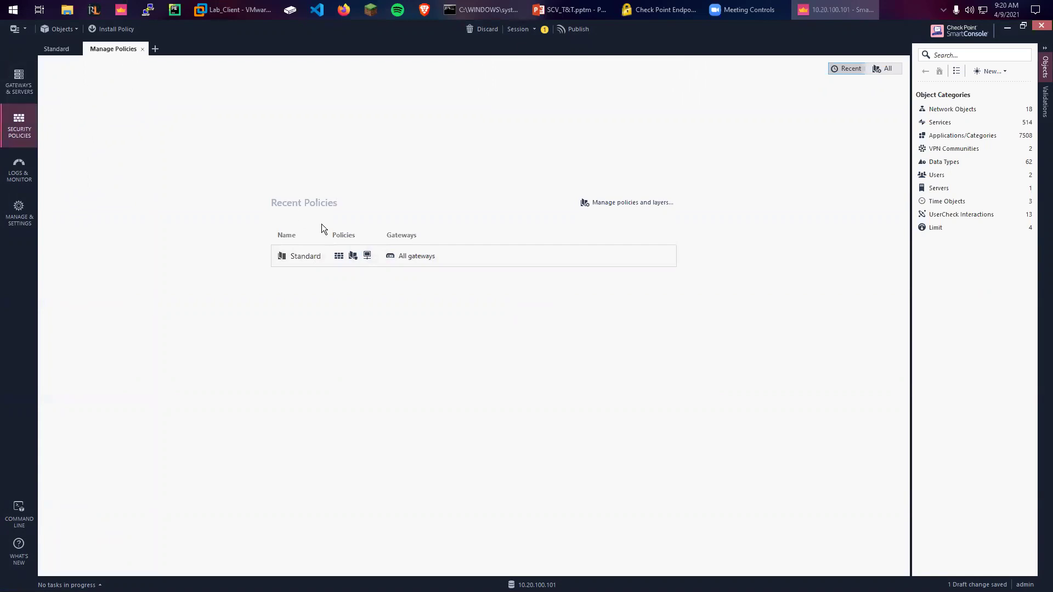
{"action": "double_click", "coordinate": [441, 261]}
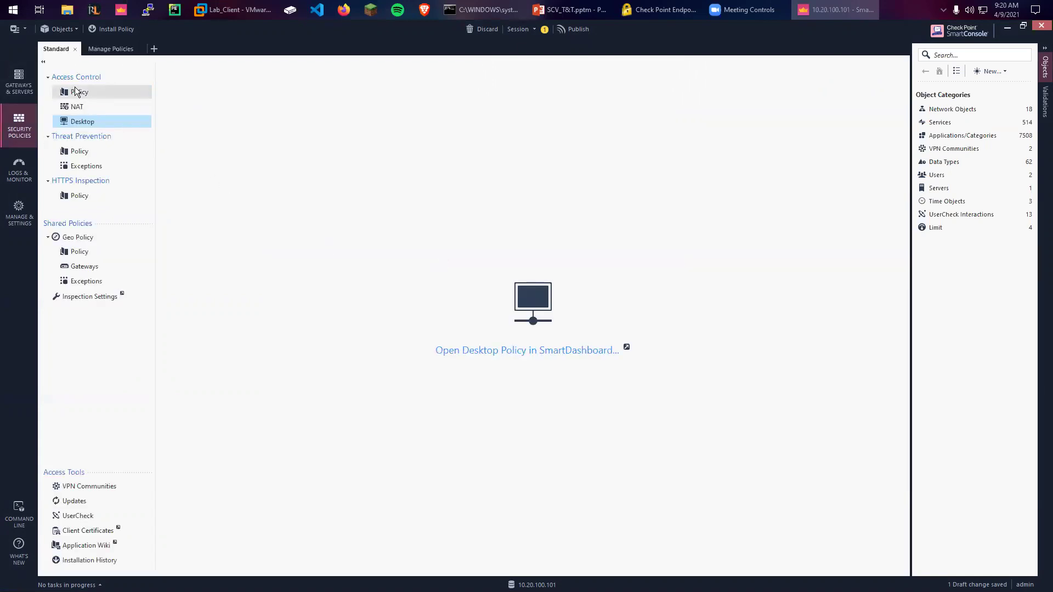
Verify Desktop Security is enabled on the Standard policy, then open its Desktop policy in SmartDashboard
{"action": "left_click", "coordinate": [104, 49]}
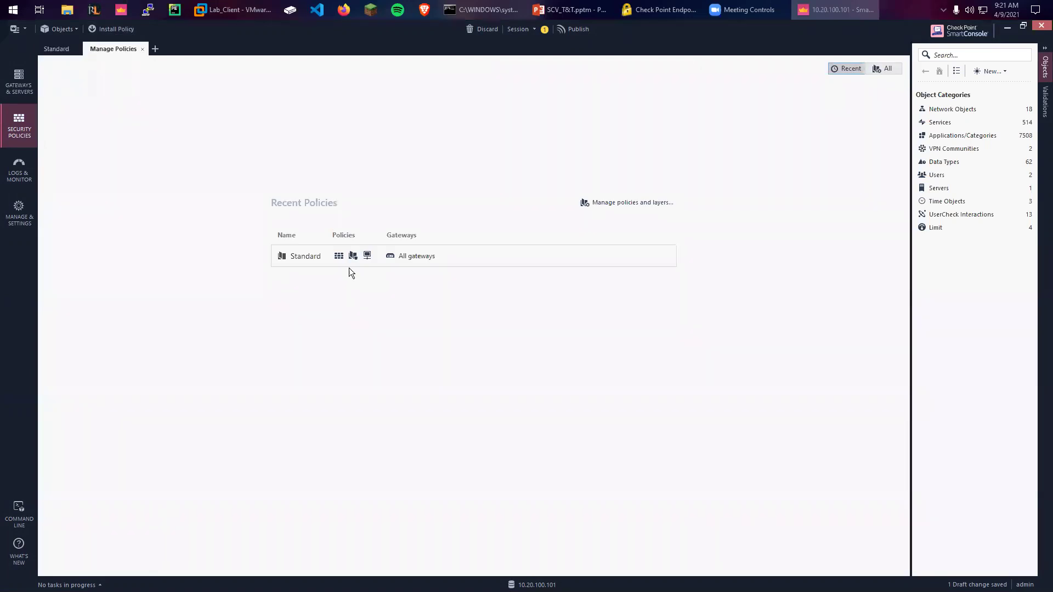
{"action": "right_click", "coordinate": [605, 248]}
{"action": "left_click", "coordinate": [629, 271]}
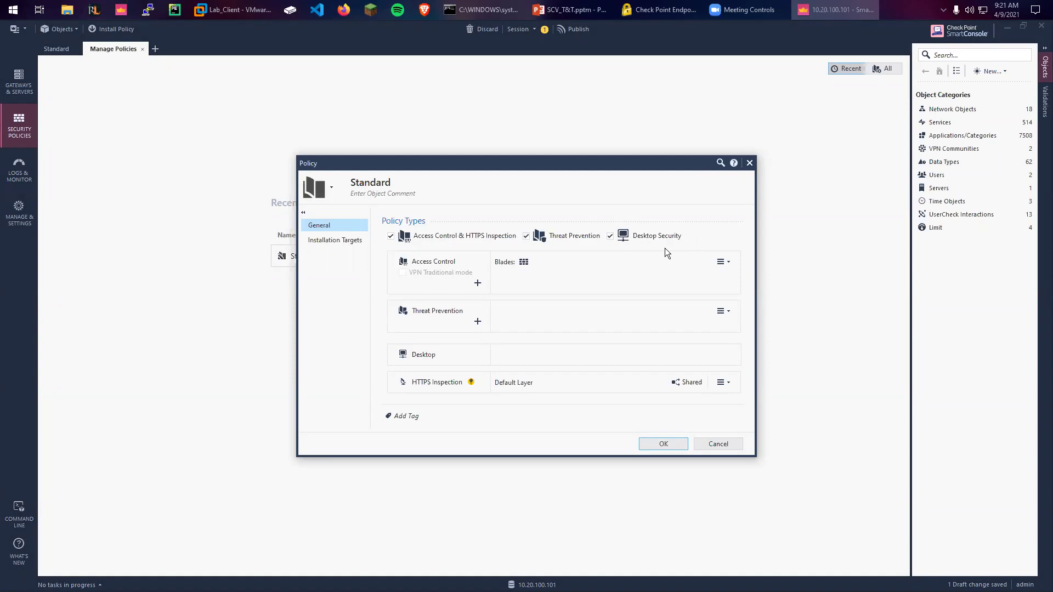
{"action": "left_click", "coordinate": [669, 445]}
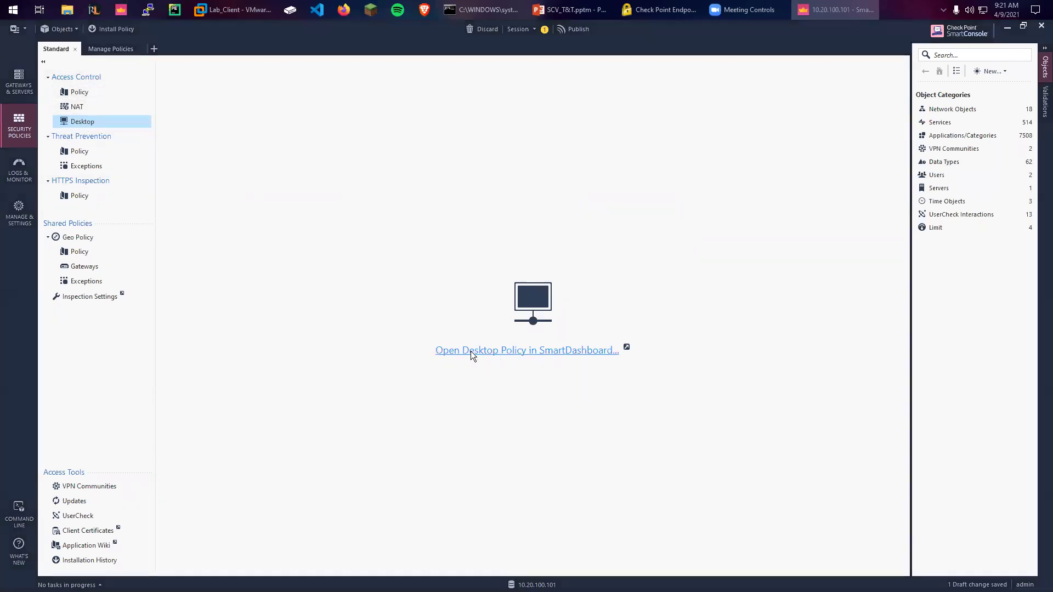
{"action": "left_click", "coordinate": [472, 351]}
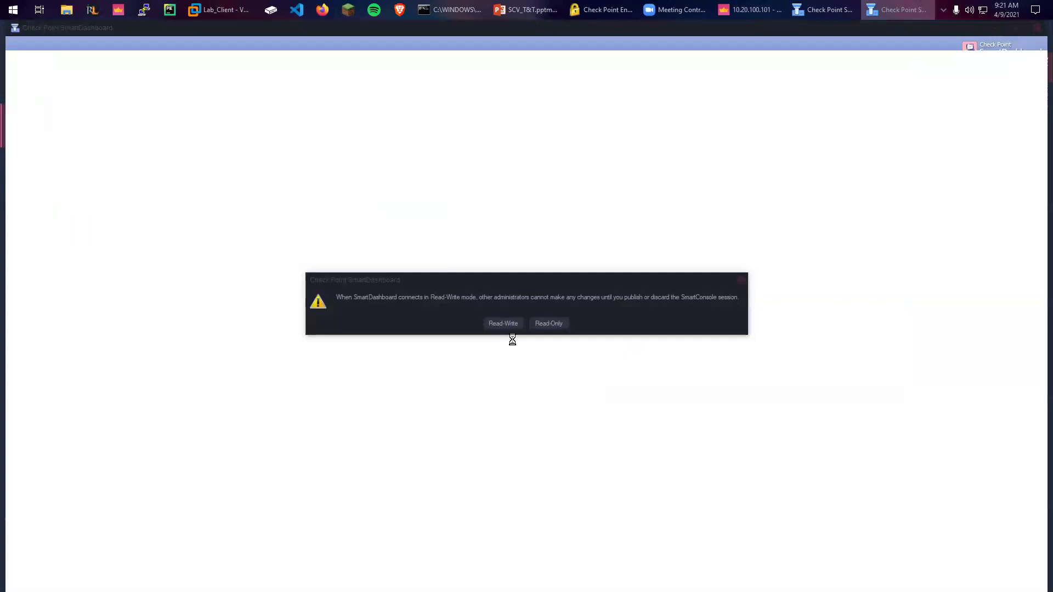
Connect SmartDashboard in read-write mode, review the Desktop inbound/outbound Accept rules for All Users@Any, then close it
{"action": "left_click", "coordinate": [504, 323]}
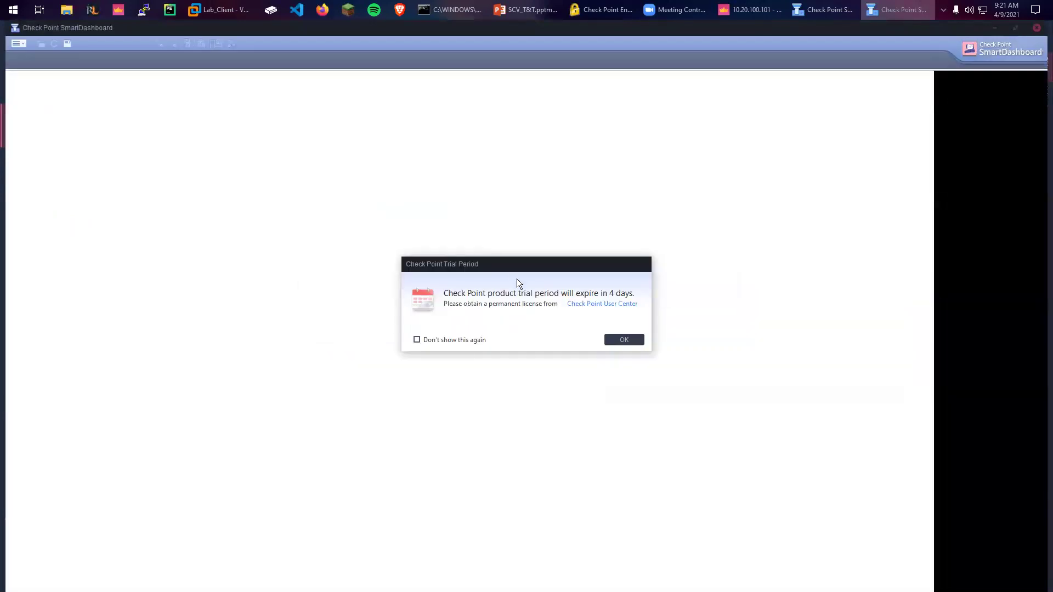
{"action": "left_click", "coordinate": [624, 338]}
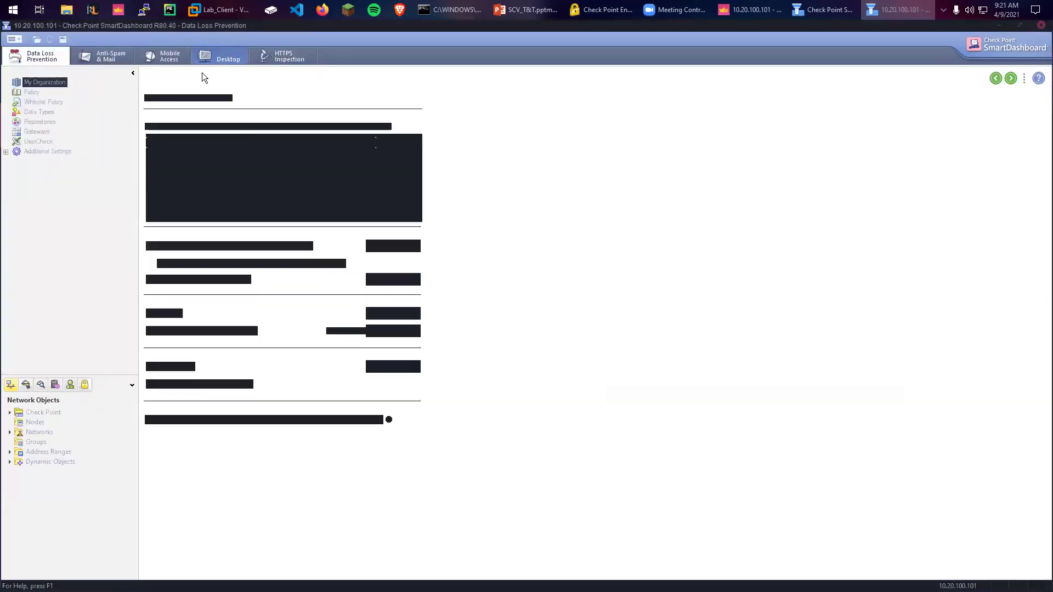
{"action": "left_click", "coordinate": [225, 59]}
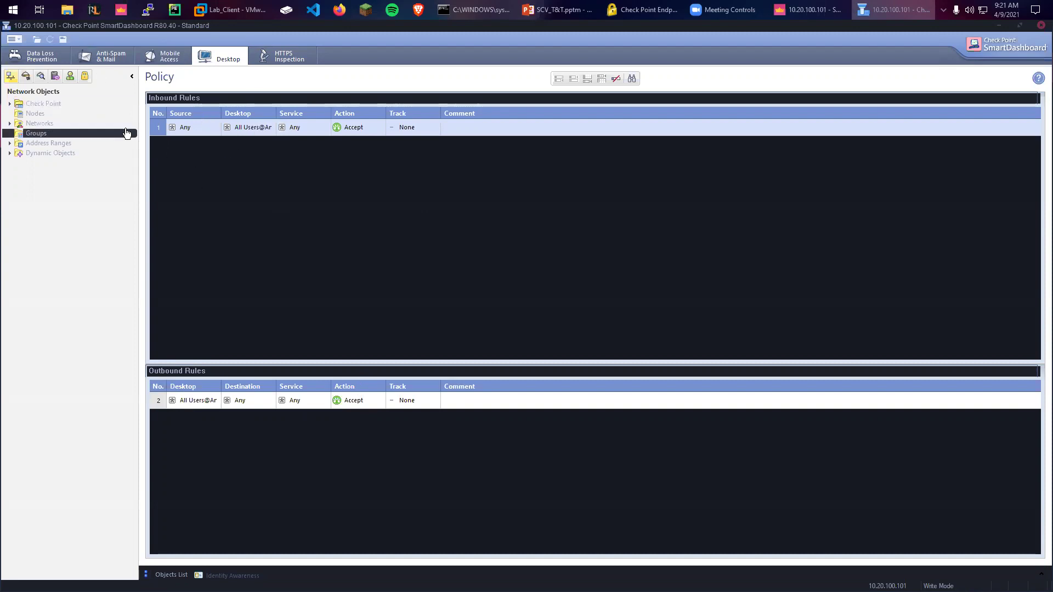
{"action": "left_click", "coordinate": [1042, 26]}
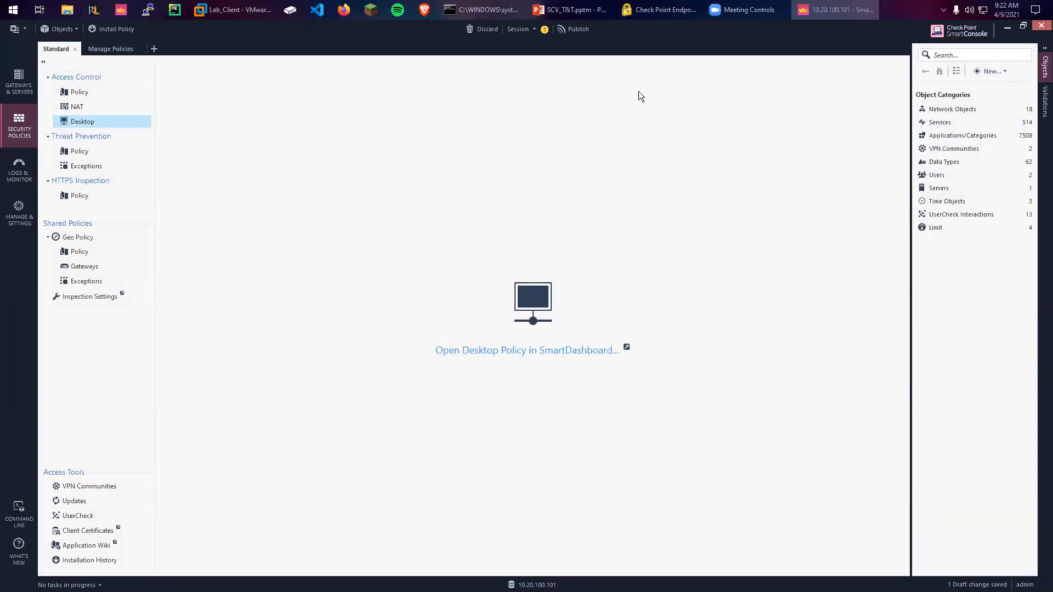
Minimize SmartConsole and launch PuTTY from the Windows search
{"action": "left_click", "coordinate": [1024, 26]}
{"action": "left_click", "coordinate": [877, 58]}
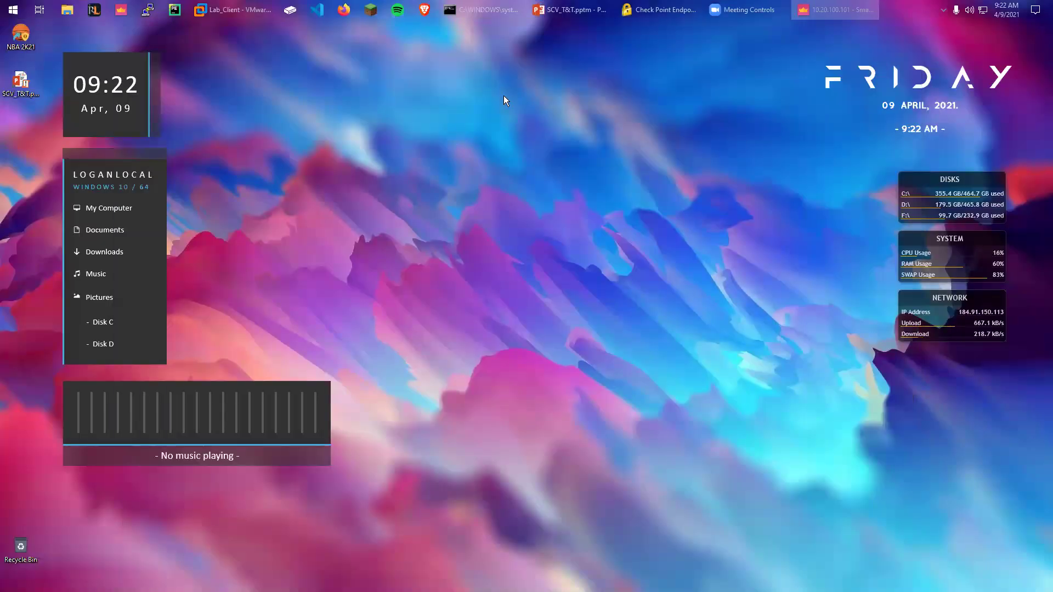
{"action": "left_click", "coordinate": [11, 9]}
{"action": "type", "text": "putty"}
{"action": "key", "text": "Return"}
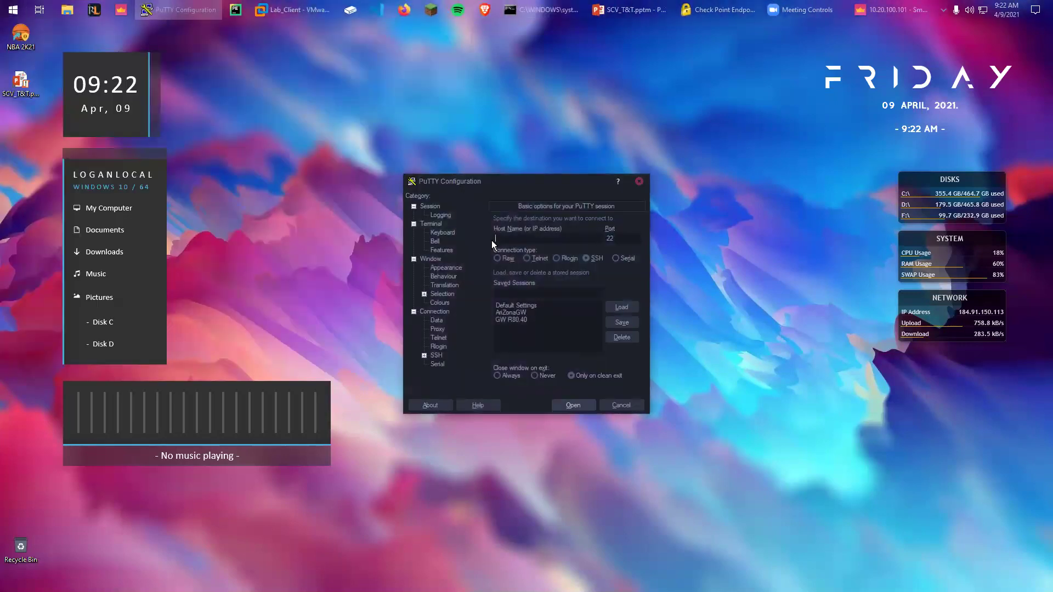
Load the saved GW R80.40 session pointing to 10.20.100.102 on port 22
{"action": "left_click_drag", "start_coordinate": [517, 181], "coordinate": [456, 76]}
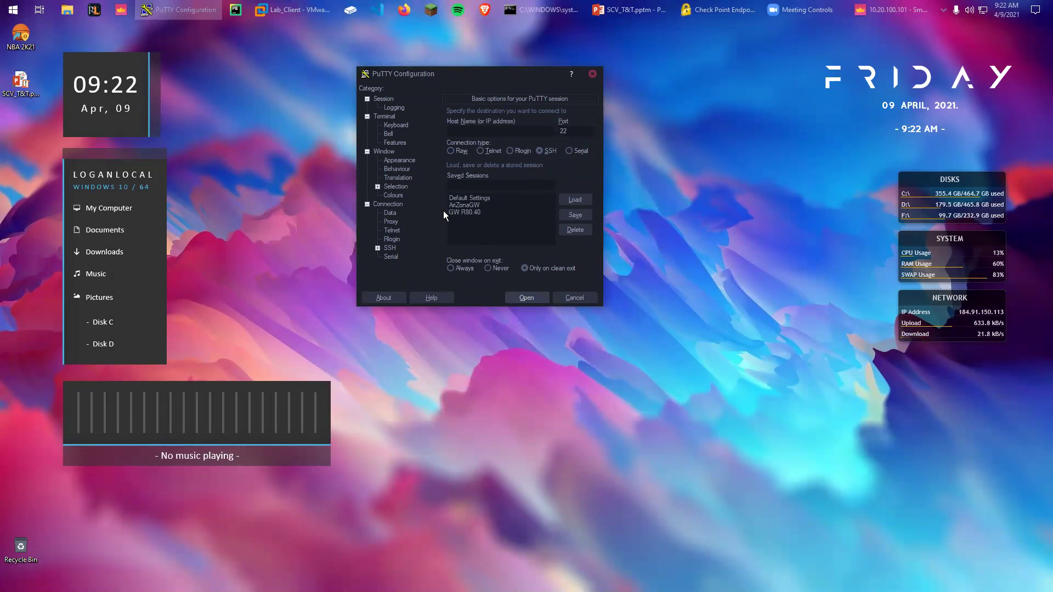
{"action": "left_click", "coordinate": [462, 212]}
{"action": "left_click", "coordinate": [567, 200]}
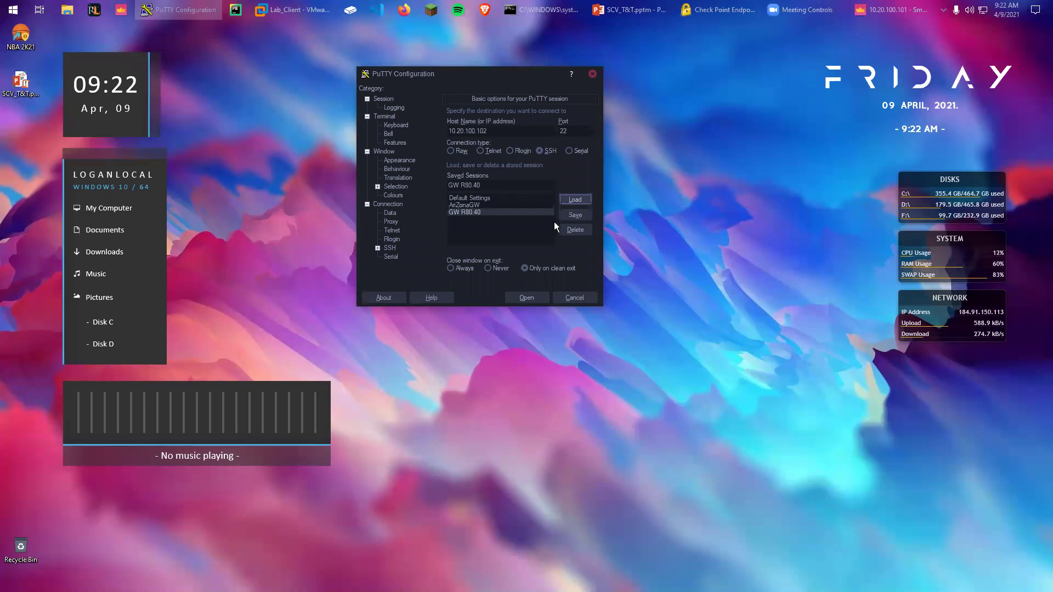
Open the SSH connection, enlarge the terminal and log in to the gateway as admin
{"action": "left_click", "coordinate": [531, 300]}
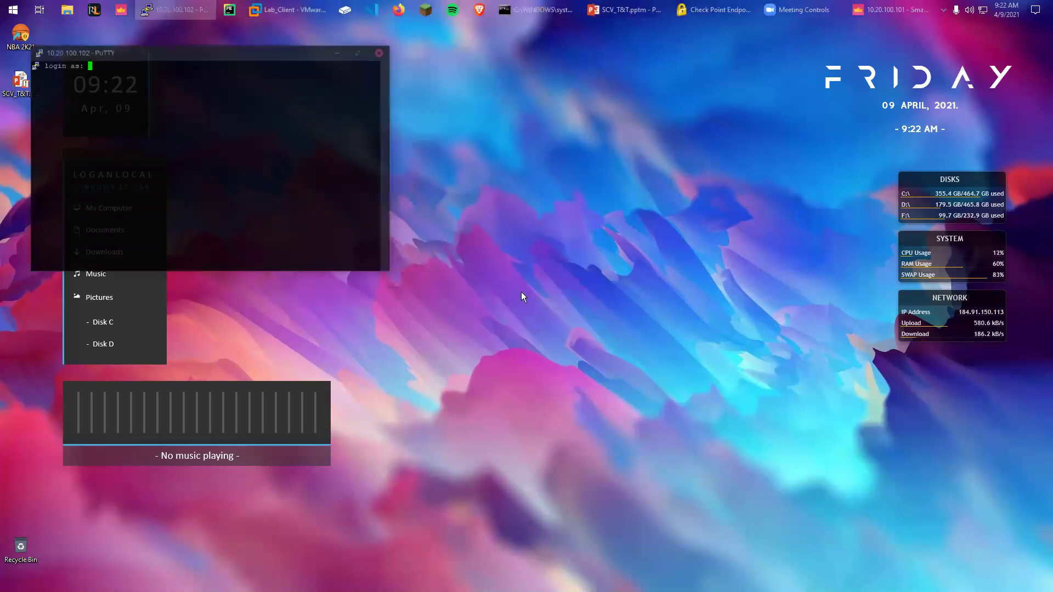
{"action": "left_click_drag", "start_coordinate": [264, 50], "coordinate": [577, 36]}
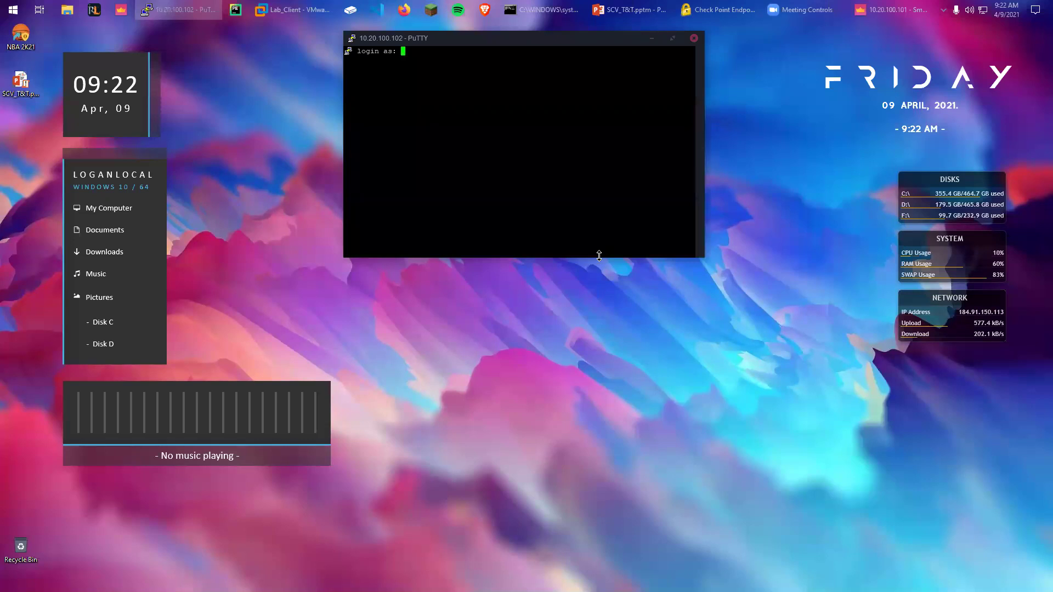
{"action": "left_click_drag", "start_coordinate": [599, 255], "coordinate": [599, 565]}
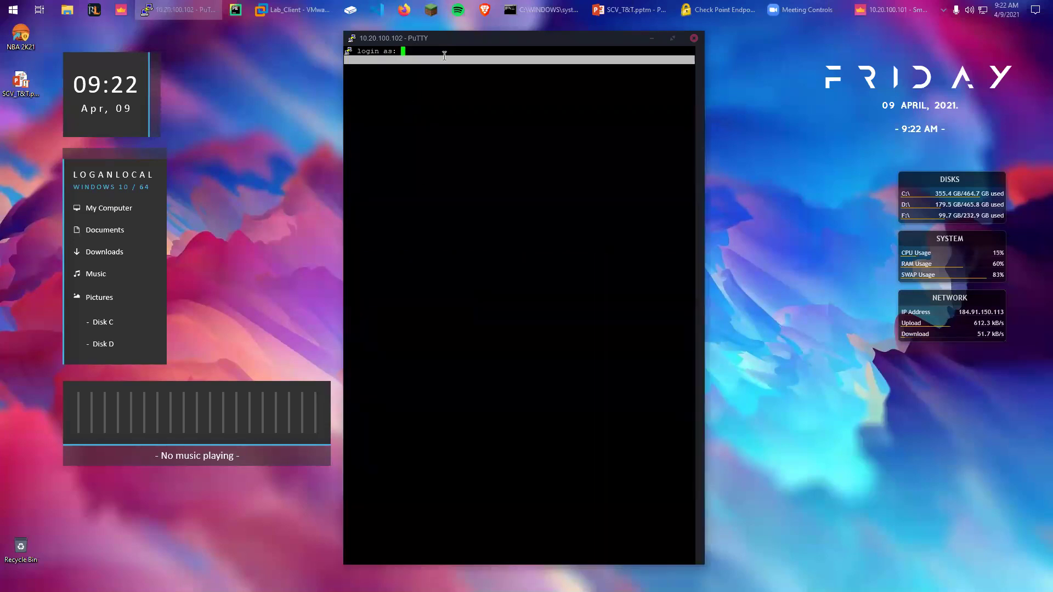
{"action": "type", "text": "admin"}
{"action": "key", "text": "Return"}
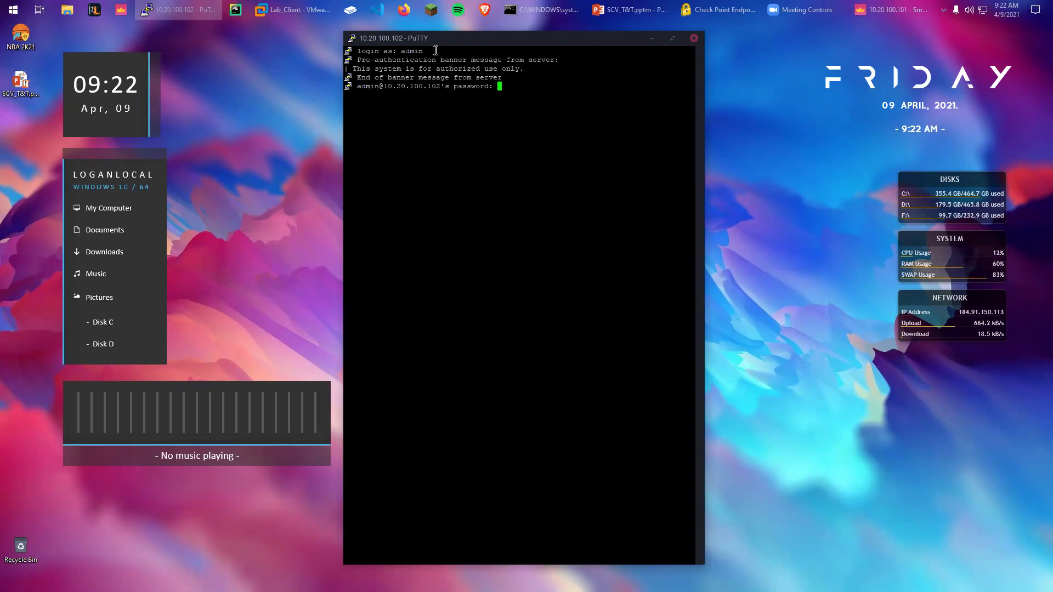
{"action": "key", "text": "Return"}
Switch to expert mode and type the path $FWDIR/conf/local.scv
{"action": "type", "text": "expert"}
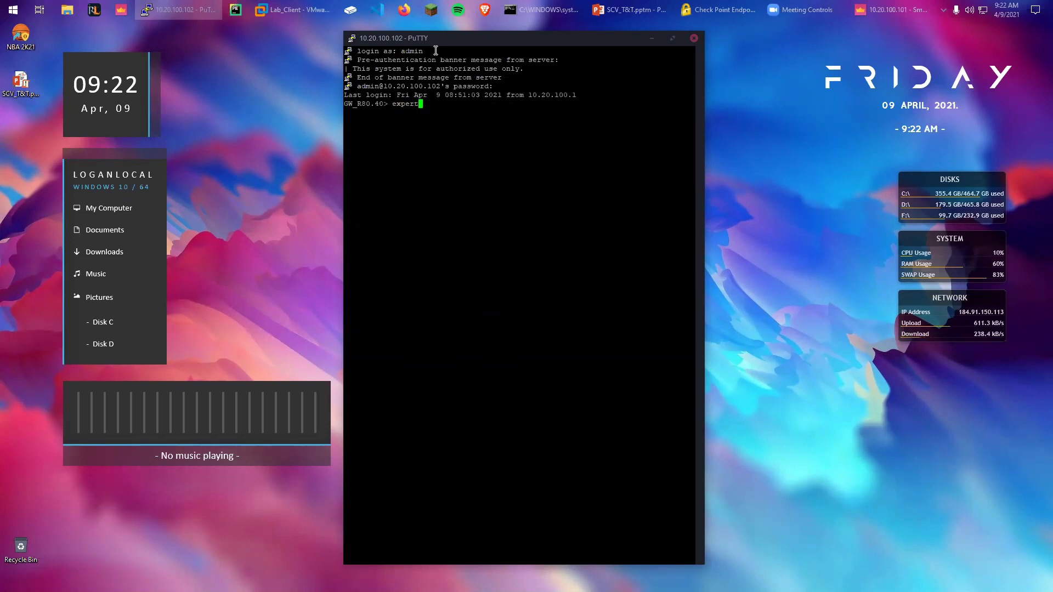
{"action": "key", "text": "Return"}
{"action": "key", "text": "Return"}
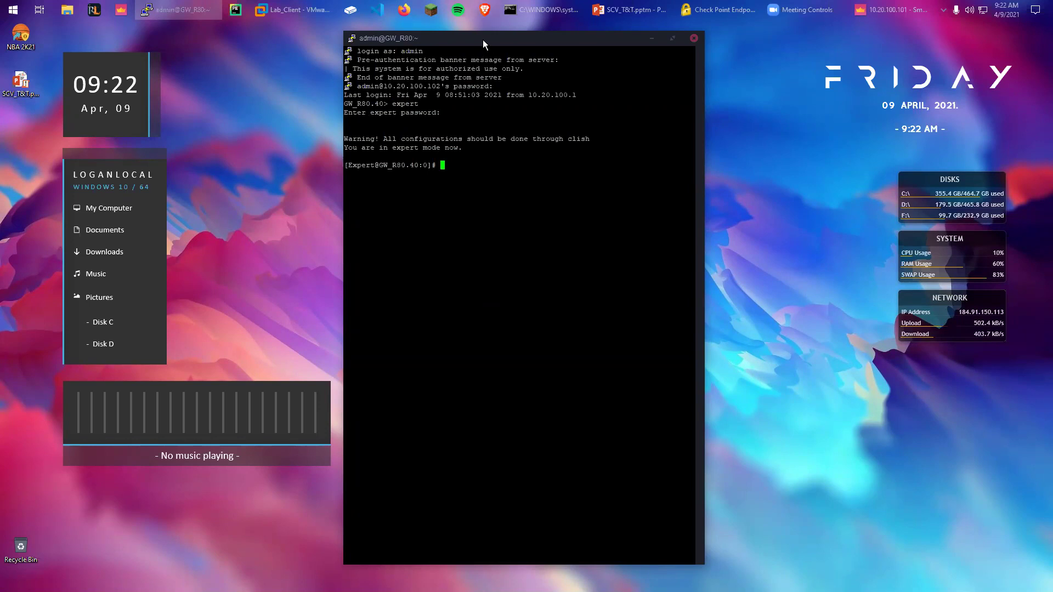
{"action": "type", "text": "$FWDIR/conf/local.scv"}
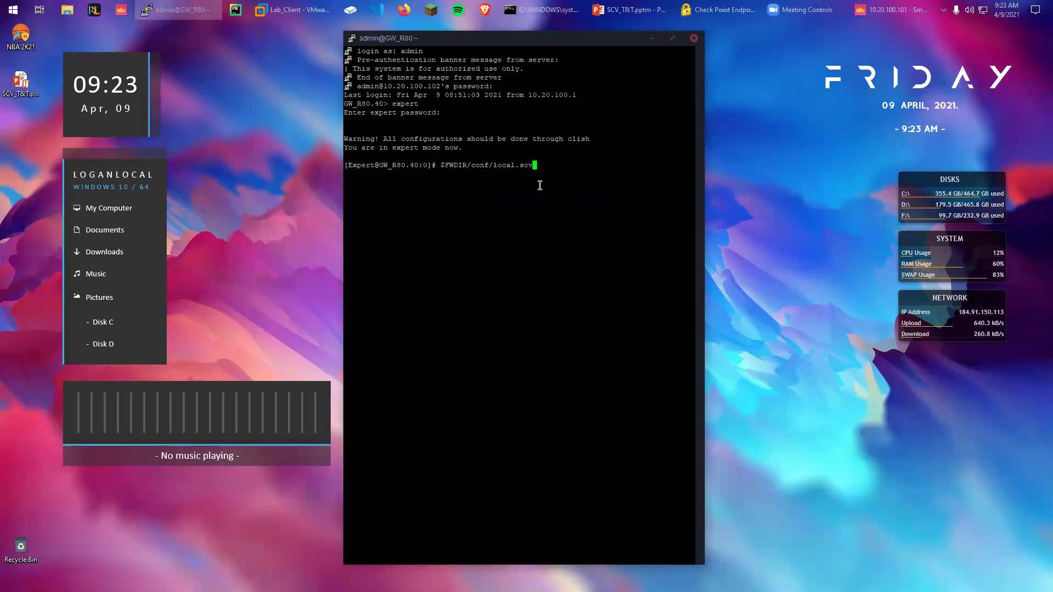
Replace the partial path with 'vi $FWDIR/conf/local.scv' and open the file in vi
{"action": "key", "text": "BackSpace"}
{"action": "key", "text": "BackSpace"}
{"action": "key", "text": "BackSpace"}
{"action": "key", "text": "BackSpace"}
{"action": "key", "text": "BackSpace"}
{"action": "key", "text": "BackSpace"}
{"action": "key", "text": "BackSpace"}
{"action": "key", "text": "BackSpace"}
{"action": "key", "text": "BackSpace"}
{"action": "key", "text": "BackSpace"}
{"action": "key", "text": "BackSpace"}
{"action": "key", "text": "BackSpace"}
{"action": "key", "text": "BackSpace"}
{"action": "key", "text": "BackSpace"}
{"action": "key", "text": "BackSpace"}
{"action": "key", "text": "BackSpace"}
{"action": "key", "text": "BackSpace"}
{"action": "key", "text": "BackSpace"}
{"action": "key", "text": "BackSpace"}
{"action": "key", "text": "BackSpace"}
{"action": "type", "text": "vi $FWDIR/conf/local.scv"}
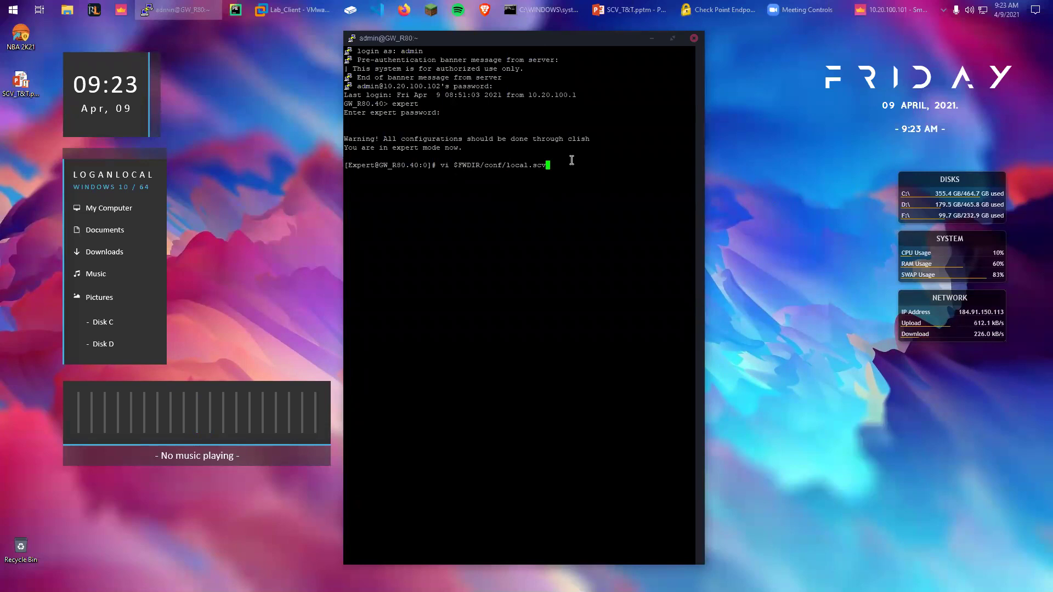
{"action": "key", "text": "Return"}
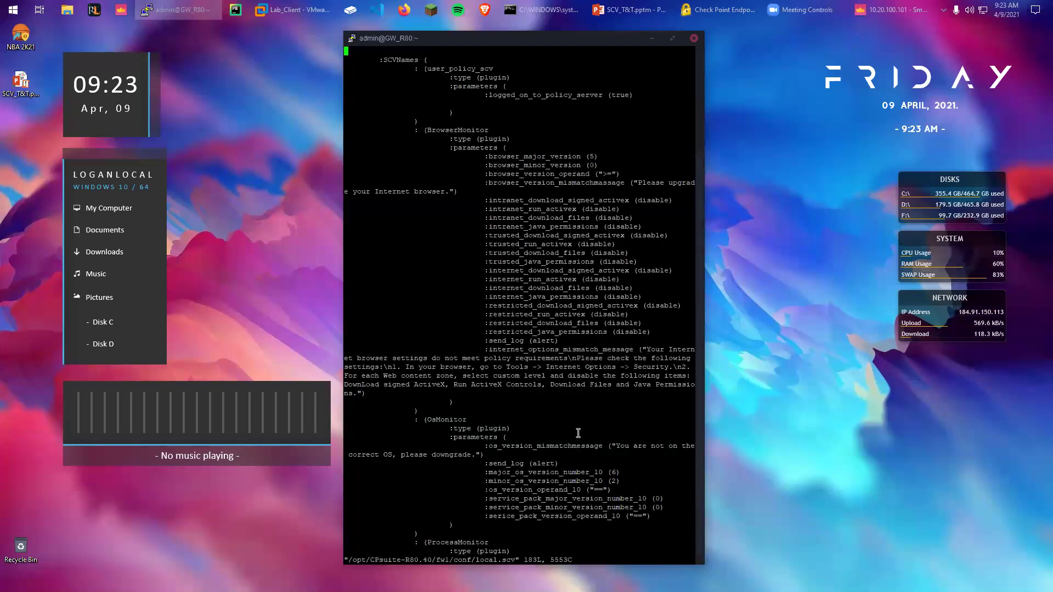
Stretch the PuTTY window to full height and widen it so long local.scv lines fit
{"action": "double_click", "coordinate": [599, 473]}
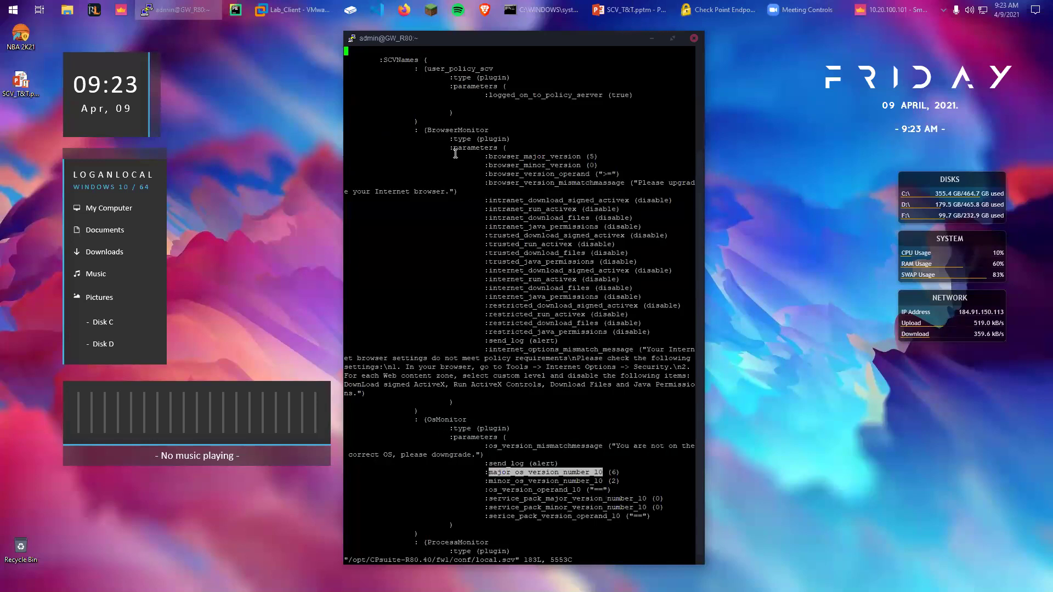
{"action": "double_click", "coordinate": [555, 35]}
{"action": "left_click_drag", "start_coordinate": [703, 194], "coordinate": [836, 196]}
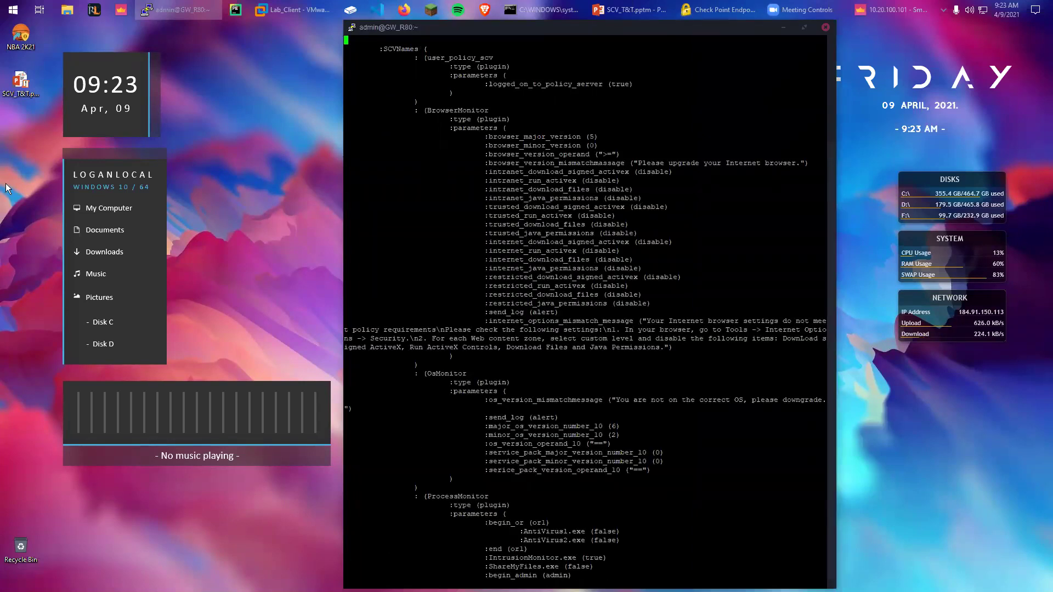
Inspect the SCVNames line and OsMonitor block, moving down to the BUILTIN\Users line
{"action": "left_click_drag", "start_coordinate": [380, 49], "coordinate": [436, 49]}
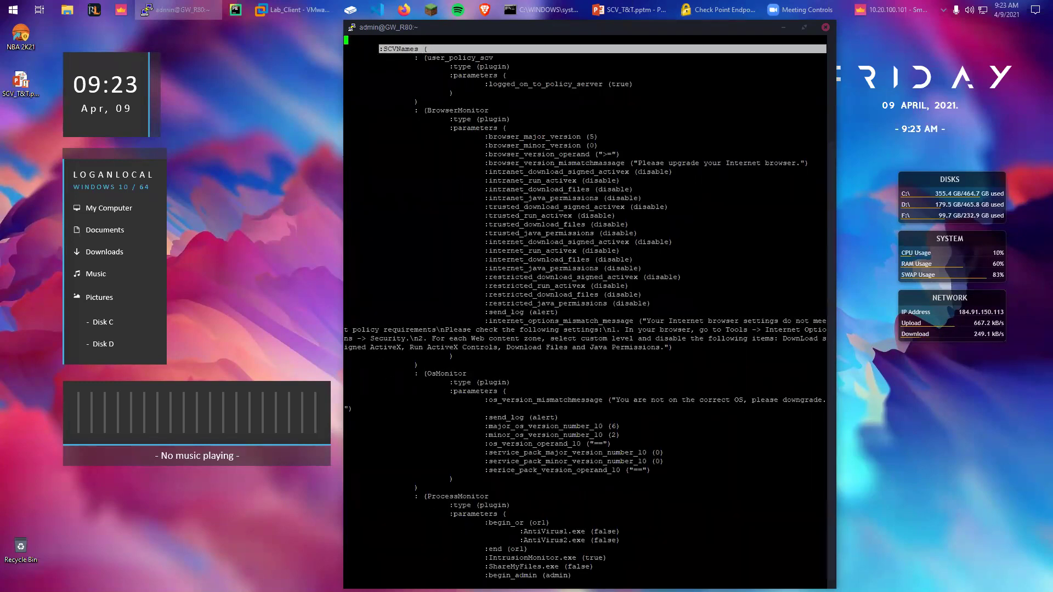
{"action": "left_click", "coordinate": [398, 47]}
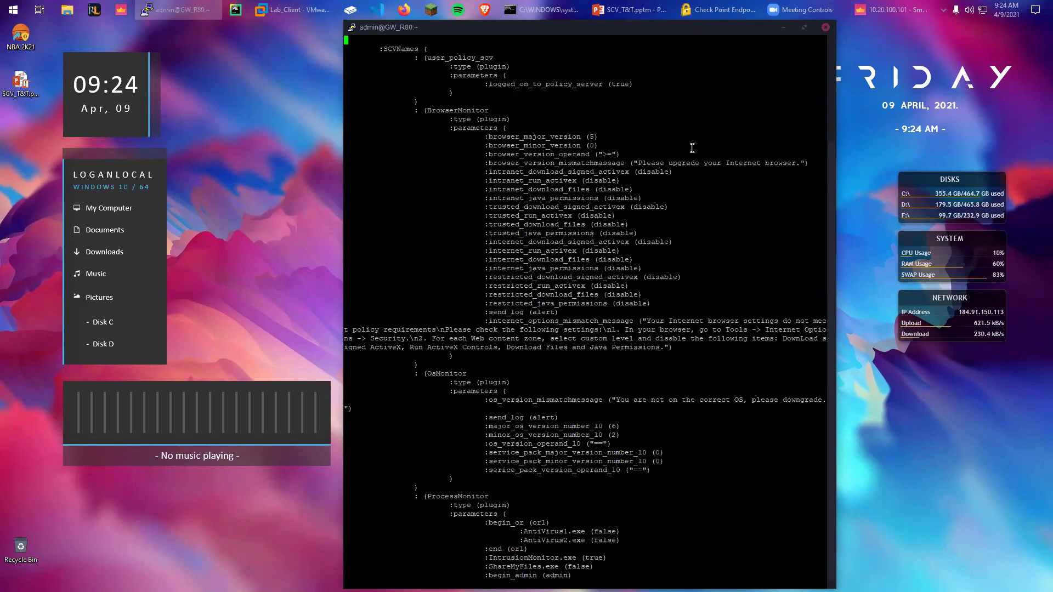
{"action": "key", "text": "Down"}
{"action": "key", "text": "Down"}
{"action": "key", "text": "Down"}
{"action": "key", "text": "Down"}
{"action": "key", "text": "Down"}
{"action": "key", "text": "Down"}
{"action": "key", "text": "Down"}
{"action": "key", "text": "Down"}
{"action": "key", "text": "Down"}
{"action": "key", "text": "Down"}
{"action": "key", "text": "Down"}
{"action": "key", "text": "Down"}
{"action": "key", "text": "Down"}
{"action": "key", "text": "Down"}
{"action": "key", "text": "Down"}
{"action": "key", "text": "Down"}
{"action": "key", "text": "Down"}
{"action": "key", "text": "Down"}
{"action": "key", "text": "Down"}
{"action": "key", "text": "Down"}
{"action": "key", "text": "Right"}
{"action": "mouse_move", "coordinate": [479, 367]}
{"action": "left_mouse_down"}
{"action": "mouse_move", "coordinate": [449, 370]}
{"action": "mouse_move", "coordinate": [475, 373]}
{"action": "left_mouse_up"}
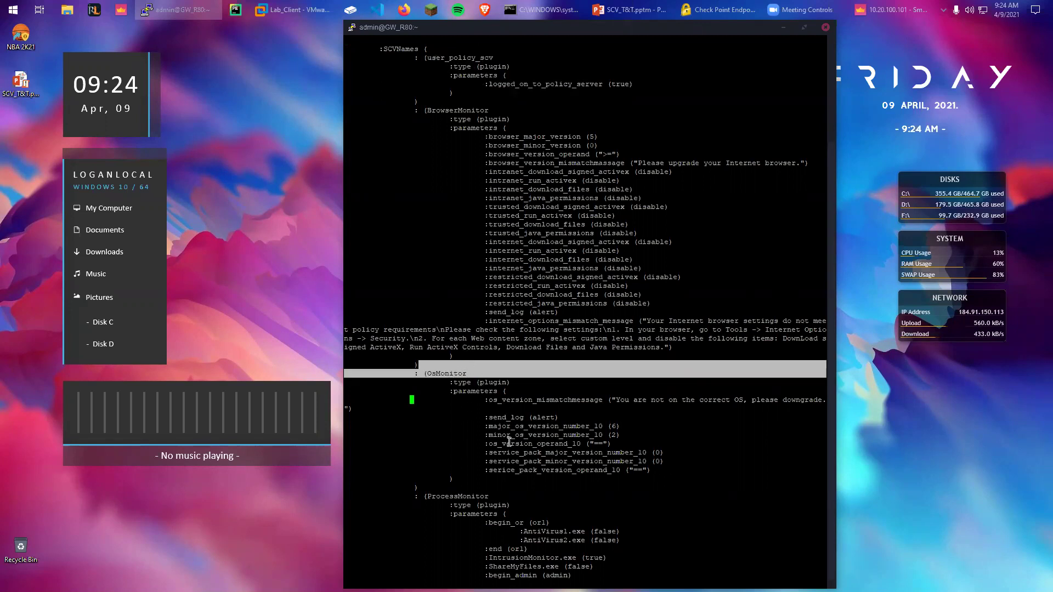
{"action": "left_click", "coordinate": [410, 363]}
{"action": "key", "text": "Down"}
{"action": "key", "text": "Down"}
{"action": "key", "text": "Down"}
{"action": "key", "text": "Down"}
{"action": "key", "text": "Down"}
{"action": "key", "text": "Down"}
{"action": "key", "text": "Down"}
{"action": "key", "text": "Down"}
{"action": "key", "text": "Down"}
{"action": "key", "text": "Down"}
{"action": "key", "text": "Down"}
{"action": "key", "text": "Down"}
{"action": "key", "text": "Down"}
{"action": "key", "text": "Down"}
{"action": "key", "text": "Down"}
{"action": "key", "text": "Down"}
{"action": "key", "text": "Down"}
{"action": "key", "text": "Down"}
{"action": "key", "text": "Down"}
{"action": "key", "text": "Down"}
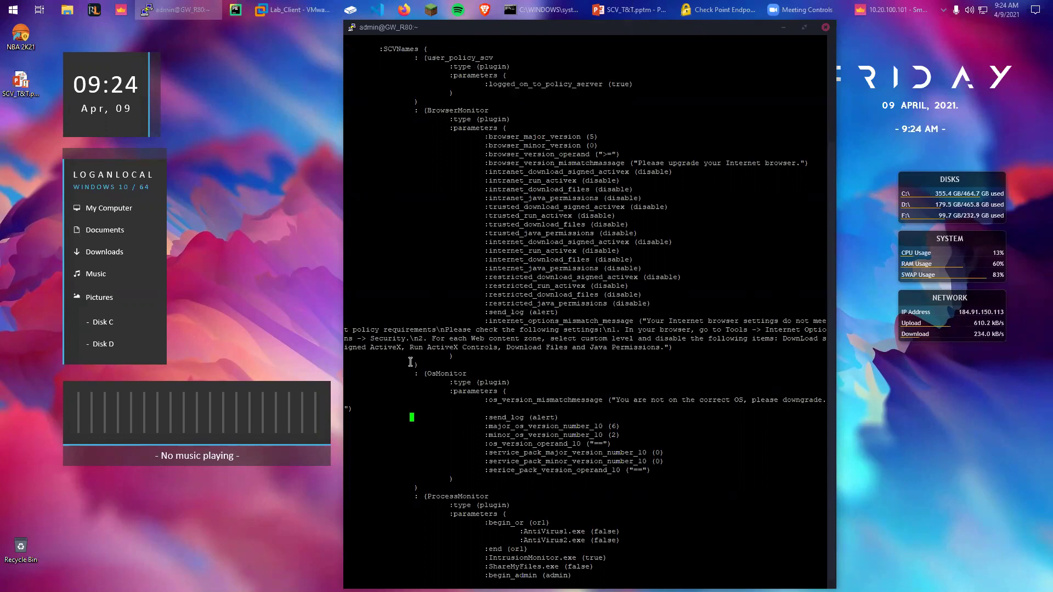
{"action": "key", "text": "Up"}
{"action": "key", "text": "Up"}
{"action": "key", "text": "Up"}
{"action": "key", "text": "Up"}
{"action": "key", "text": "Up"}
{"action": "key", "text": "Up"}
{"action": "key", "text": "Up"}
{"action": "key", "text": "Up"}
{"action": "key", "text": "Up"}
{"action": "key", "text": "Up"}
{"action": "key", "text": "Up"}
{"action": "key", "text": "Up"}
{"action": "key", "text": "Up"}
{"action": "key", "text": "Up"}
{"action": "key", "text": "Up"}
{"action": "key", "text": "Up"}
{"action": "key", "text": "Up"}
{"action": "key", "text": "Up"}
{"action": "key", "text": "Up"}
{"action": "key", "text": "Up"}
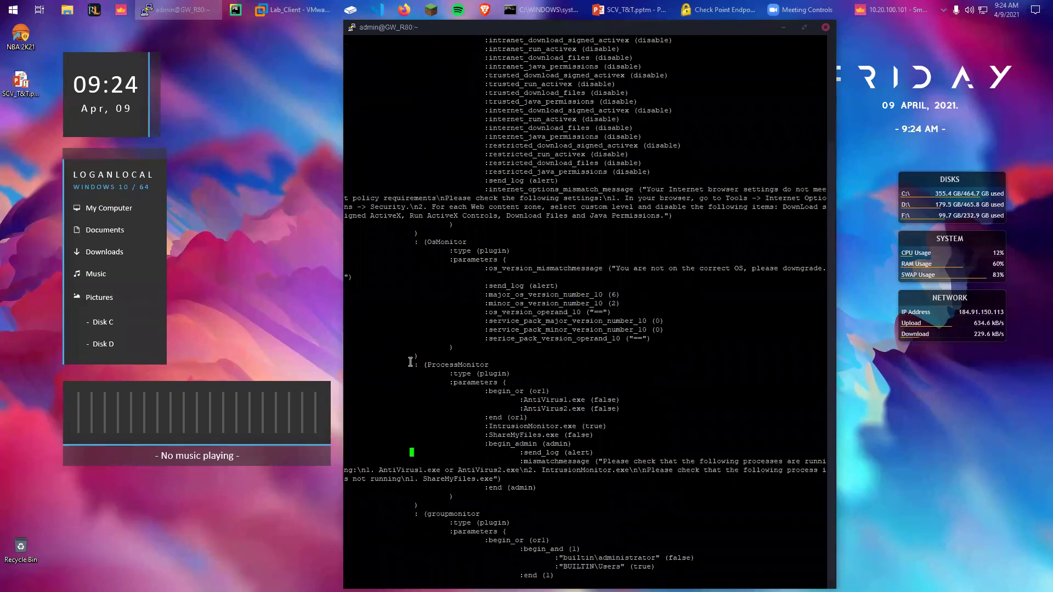
{"action": "key", "text": "Right"}
{"action": "key", "text": "Right"}
{"action": "key", "text": "Right"}
{"action": "key", "text": "Left"}
{"action": "key", "text": "Right"}
{"action": "key", "text": "Right"}
{"action": "key", "text": "Right"}
{"action": "key", "text": "Right"}
{"action": "key", "text": "Right"}
{"action": "key", "text": "Right"}
{"action": "key", "text": "Right"}
{"action": "key", "text": "Right"}
{"action": "key", "text": "Right"}
{"action": "key", "text": "Right"}
{"action": "key", "text": "Right"}
{"action": "key", "text": "Right"}
{"action": "key", "text": "Right"}
{"action": "key", "text": "Right"}
{"action": "key", "text": "Right"}
{"action": "key", "text": "Down"}
{"action": "key", "text": "Down"}
{"action": "key", "text": "Down"}
{"action": "key", "text": "Down"}
{"action": "key", "text": "Right"}
{"action": "key", "text": "Right"}
{"action": "key", "text": "Down"}
{"action": "key", "text": "Left"}
{"action": "key", "text": "Left"}
{"action": "key", "text": "Left"}
{"action": "key", "text": "Left"}
{"action": "key", "text": "Left"}
{"action": "key", "text": "Down"}
{"action": "key", "text": "Down"}
{"action": "key", "text": "Down"}
{"action": "key", "text": "Down"}
{"action": "key", "text": "Down"}
{"action": "key", "text": "Down"}
{"action": "key", "text": "Down"}
{"action": "key", "text": "Down"}
{"action": "key", "text": "Down"}
{"action": "key", "text": "Down"}
{"action": "key", "text": "Down"}
{"action": "key", "text": "Down"}
{"action": "key", "text": "Down"}
{"action": "key", "text": "Down"}
{"action": "key", "text": "Down"}
{"action": "key", "text": "Down"}
{"action": "key", "text": "Down"}
{"action": "key", "text": "Down"}
{"action": "key", "text": "Down"}
{"action": "key", "text": "Down"}
{"action": "key", "text": "Down"}
{"action": "key", "text": "Down"}
{"action": "key", "text": "Down"}
{"action": "key", "text": "Down"}
{"action": "key", "text": "Down"}
{"action": "key", "text": "Down"}
{"action": "key", "text": "Down"}
{"action": "key", "text": "Down"}
{"action": "key", "text": "Down"}
{"action": "key", "text": "Down"}
{"action": "key", "text": "Down"}
{"action": "key", "text": "Down"}
{"action": "key", "text": "Down"}
{"action": "key", "text": "Down"}
{"action": "key", "text": "Down"}
{"action": "key", "text": "Down"}
{"action": "key", "text": "Up"}
{"action": "key", "text": "Up"}
{"action": "key", "text": "Up"}
{"action": "key", "text": "Up"}
{"action": "key", "text": "Up"}
{"action": "key", "text": "Up"}
{"action": "key", "text": "Up"}
{"action": "key", "text": "Up"}
{"action": "key", "text": "Up"}
{"action": "key", "text": "Up"}
{"action": "key", "text": "Up"}
{"action": "key", "text": "Up"}
{"action": "key", "text": "Up"}
{"action": "key", "text": "Up"}
{"action": "key", "text": "Up"}
{"action": "key", "text": "Up"}
{"action": "key", "text": "Up"}
{"action": "key", "text": "Up"}
{"action": "key", "text": "Up"}
{"action": "key", "text": "Up"}
{"action": "key", "text": "Up"}
{"action": "key", "text": "Up"}
{"action": "left_click_drag", "start_coordinate": [432, 330], "coordinate": [569, 365]}
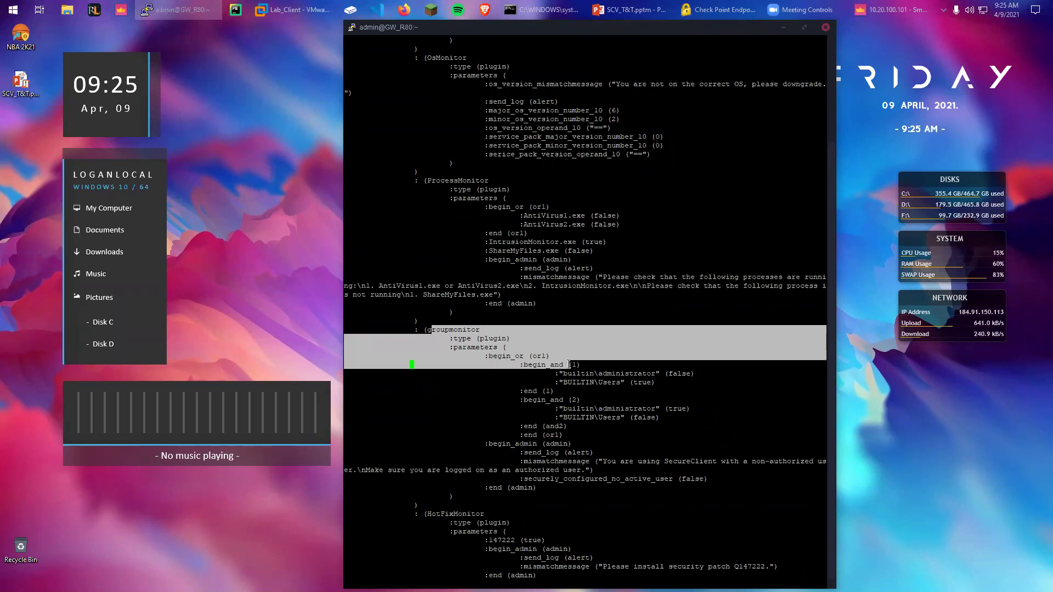
{"action": "left_click", "coordinate": [538, 379]}
{"action": "left_click_drag", "start_coordinate": [520, 365], "coordinate": [694, 374]}
{"action": "left_click", "coordinate": [605, 378]}
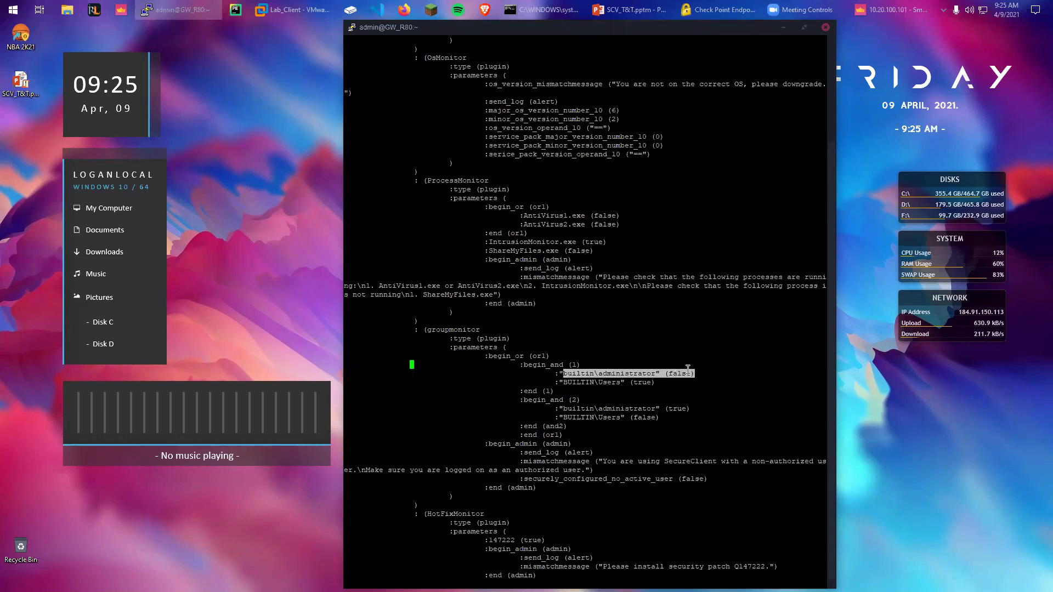
{"action": "left_click_drag", "start_coordinate": [570, 384], "coordinate": [625, 383]}
{"action": "left_click", "coordinate": [533, 390]}
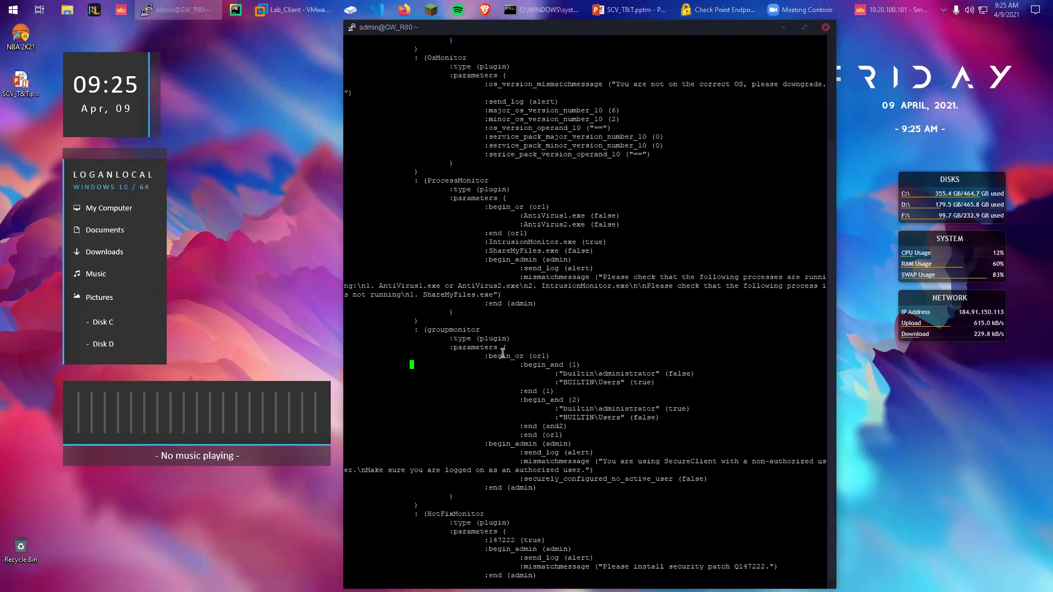
{"action": "left_click_drag", "start_coordinate": [485, 356], "coordinate": [537, 354]}
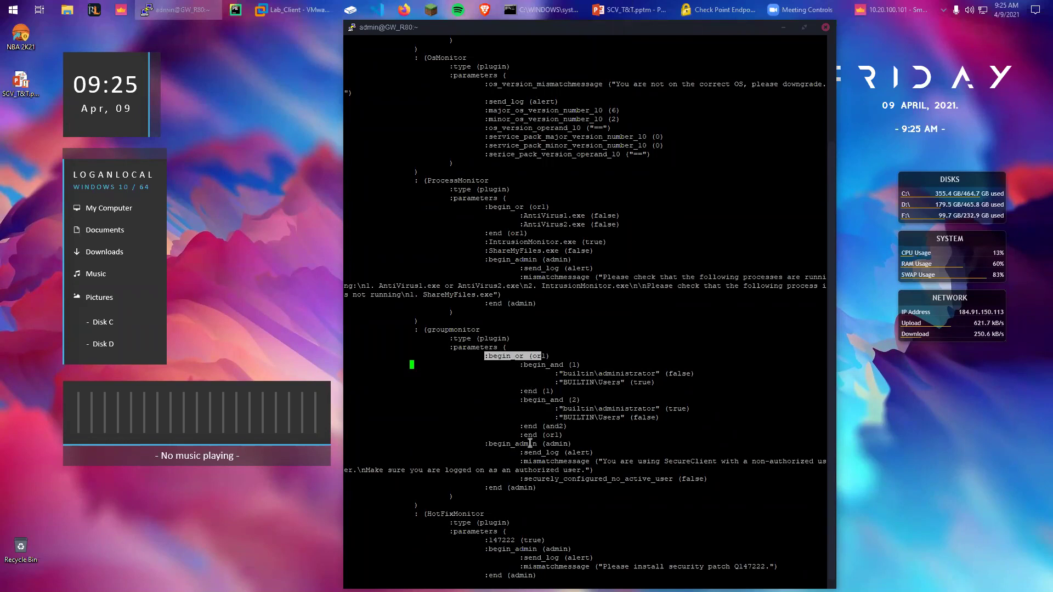
{"action": "left_click", "coordinate": [525, 358]}
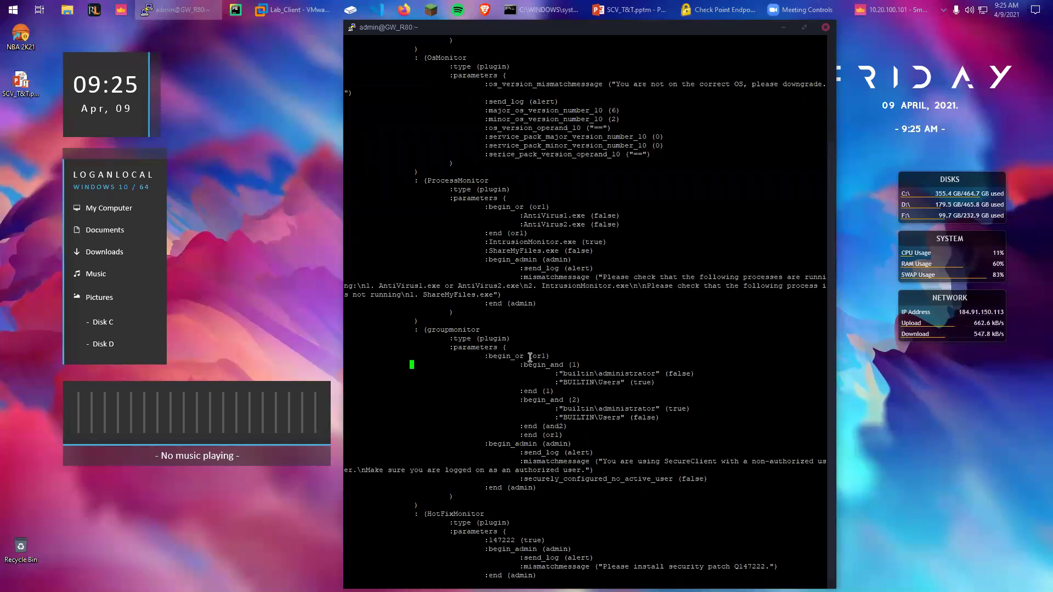
{"action": "key", "text": "Down"}
{"action": "key", "text": "Down"}
{"action": "key", "text": "Down"}
{"action": "key", "text": "Down"}
{"action": "key", "text": "Down"}
{"action": "key", "text": "Down"}
{"action": "key", "text": "Down"}
{"action": "key", "text": "Down"}
{"action": "key", "text": "Down"}
{"action": "key", "text": "Down"}
{"action": "key", "text": "Down"}
{"action": "key", "text": "Down"}
{"action": "key", "text": "Down"}
{"action": "key", "text": "Down"}
{"action": "key", "text": "Down"}
{"action": "key", "text": "Down"}
{"action": "key", "text": "Down"}
{"action": "key", "text": "Down"}
{"action": "key", "text": "Down"}
{"action": "key", "text": "Down"}
{"action": "key", "text": "Down"}
{"action": "key", "text": "Down"}
{"action": "key", "text": "Down"}
{"action": "key", "text": "Down"}
{"action": "key", "text": "Down"}
{"action": "key", "text": "Down"}
{"action": "key", "text": "Down"}
{"action": "key", "text": "Down"}
{"action": "key", "text": "Down"}
{"action": "key", "text": "Down"}
{"action": "key", "text": "Down"}
{"action": "key", "text": "Down"}
{"action": "key", "text": "Down"}
{"action": "key", "text": "Down"}
{"action": "key", "text": "Down"}
{"action": "key", "text": "Down"}
{"action": "key", "text": "Down"}
{"action": "key", "text": "Down"}
{"action": "key", "text": "Down"}
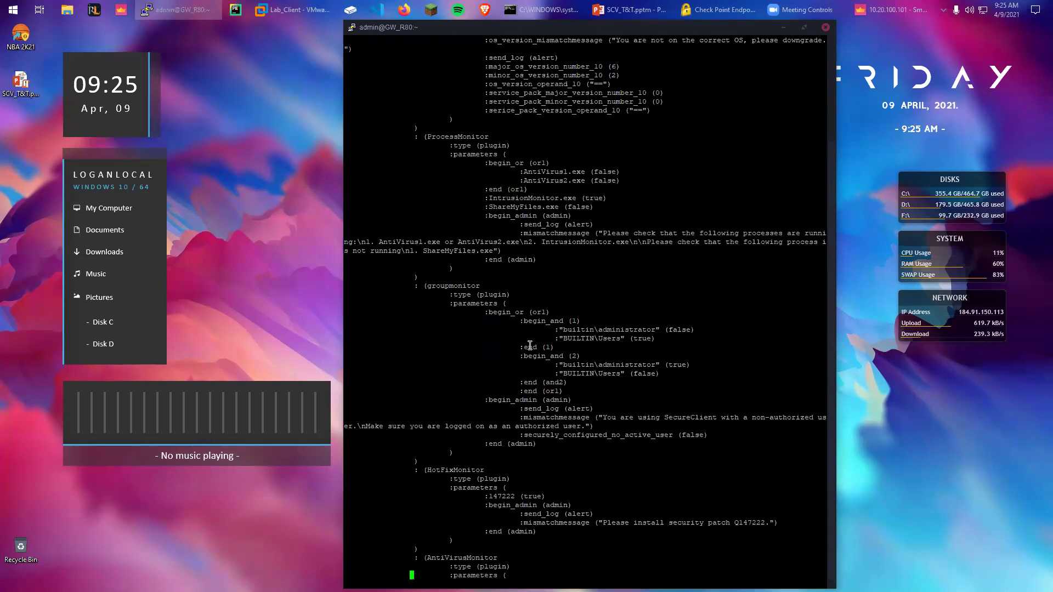
Scroll past RegMonitor and SCVMonitor in local.scv, highlighting the SCVMonitor and ScriptRun entries
{"action": "key", "text": "Down"}
{"action": "key", "text": "Down"}
{"action": "key", "text": "Down"}
{"action": "key", "text": "Down"}
{"action": "key", "text": "Down"}
{"action": "key", "text": "Down"}
{"action": "key", "text": "Down"}
{"action": "key", "text": "Down"}
{"action": "key", "text": "Down"}
{"action": "key", "text": "Down"}
{"action": "key", "text": "Down"}
{"action": "key", "text": "Down"}
{"action": "key", "text": "Down"}
{"action": "key", "text": "Down"}
{"action": "key", "text": "Down"}
{"action": "key", "text": "Down"}
{"action": "key", "text": "Down"}
{"action": "key", "text": "Down"}
{"action": "key", "text": "Down"}
{"action": "key", "text": "Down"}
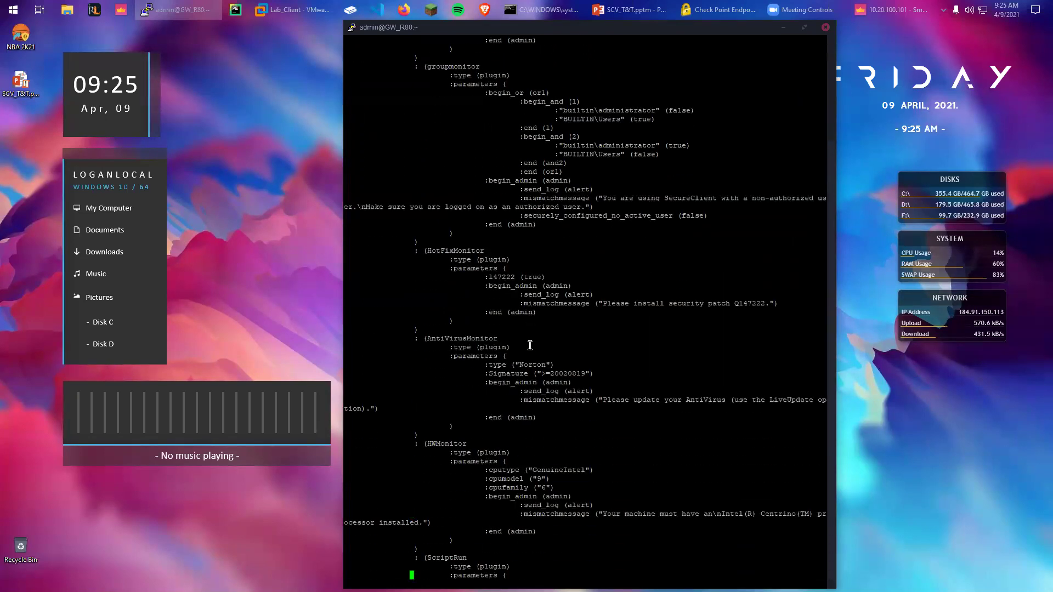
{"action": "key", "text": "Down"}
{"action": "key", "text": "Down"}
{"action": "key", "text": "Down"}
{"action": "key", "text": "Down"}
{"action": "key", "text": "Down"}
{"action": "key", "text": "Down"}
{"action": "key", "text": "Down"}
{"action": "key", "text": "Down"}
{"action": "key", "text": "Down"}
{"action": "key", "text": "Down"}
{"action": "key", "text": "Down"}
{"action": "key", "text": "Down"}
{"action": "key", "text": "Down"}
{"action": "key", "text": "Down"}
{"action": "key", "text": "Down"}
{"action": "key", "text": "Down"}
{"action": "key", "text": "Down"}
{"action": "key", "text": "Down"}
{"action": "key", "text": "Down"}
{"action": "key", "text": "Down"}
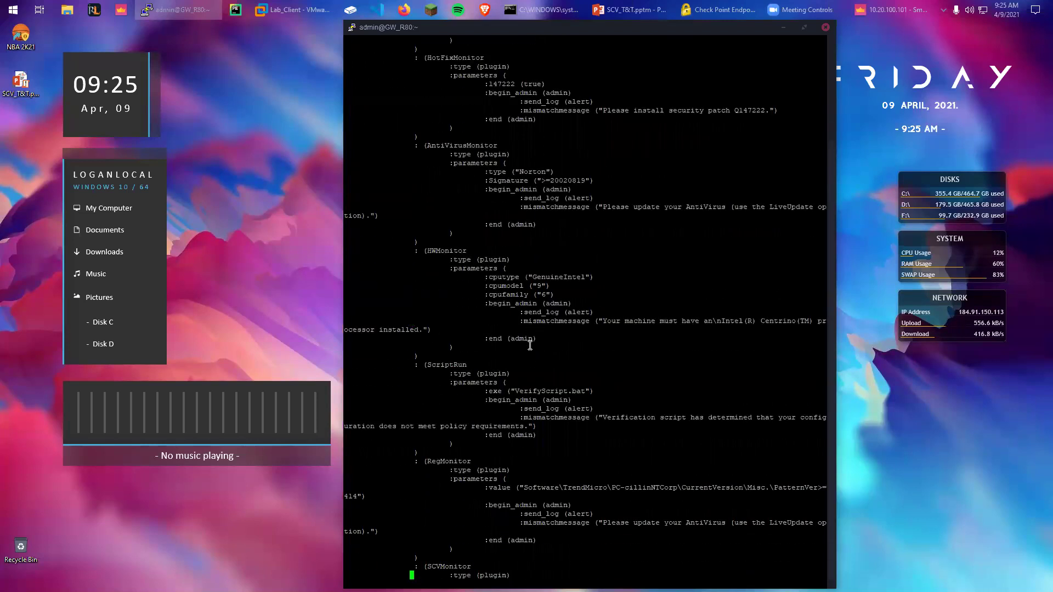
{"action": "key", "text": "Down"}
{"action": "key", "text": "Down"}
{"action": "key", "text": "Down"}
{"action": "key", "text": "Down"}
{"action": "key", "text": "Down"}
{"action": "key", "text": "Down"}
{"action": "key", "text": "Down"}
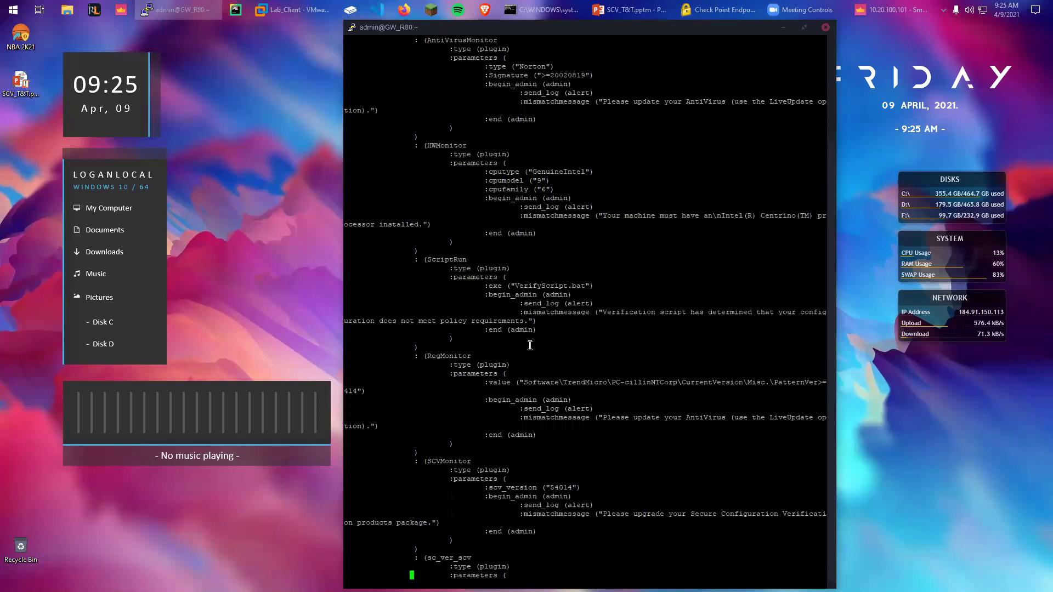
{"action": "key", "text": "Down"}
{"action": "key", "text": "Down"}
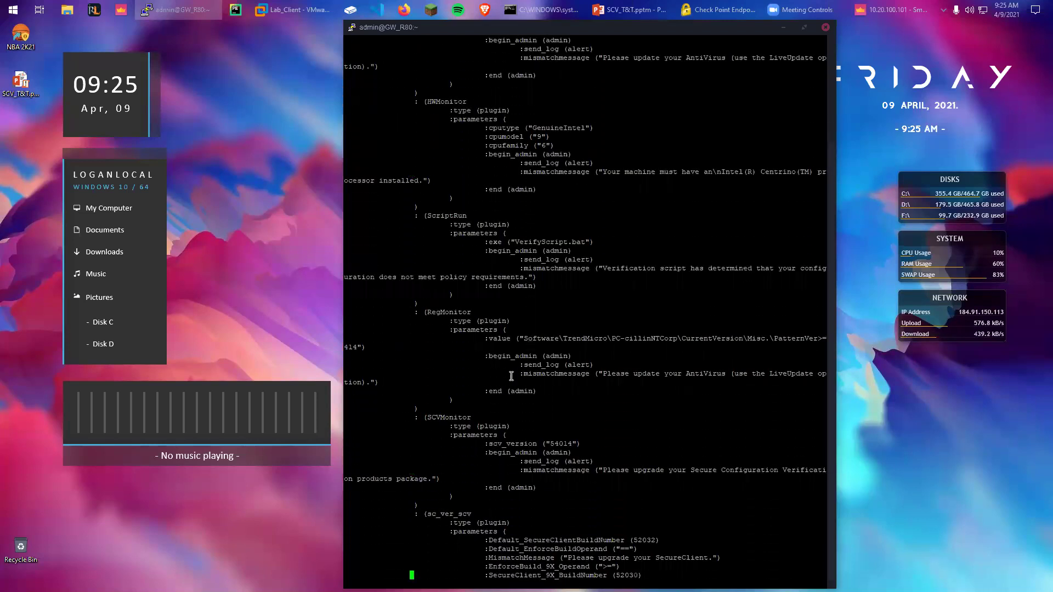
{"action": "left_click_drag", "start_coordinate": [427, 312], "coordinate": [484, 318]}
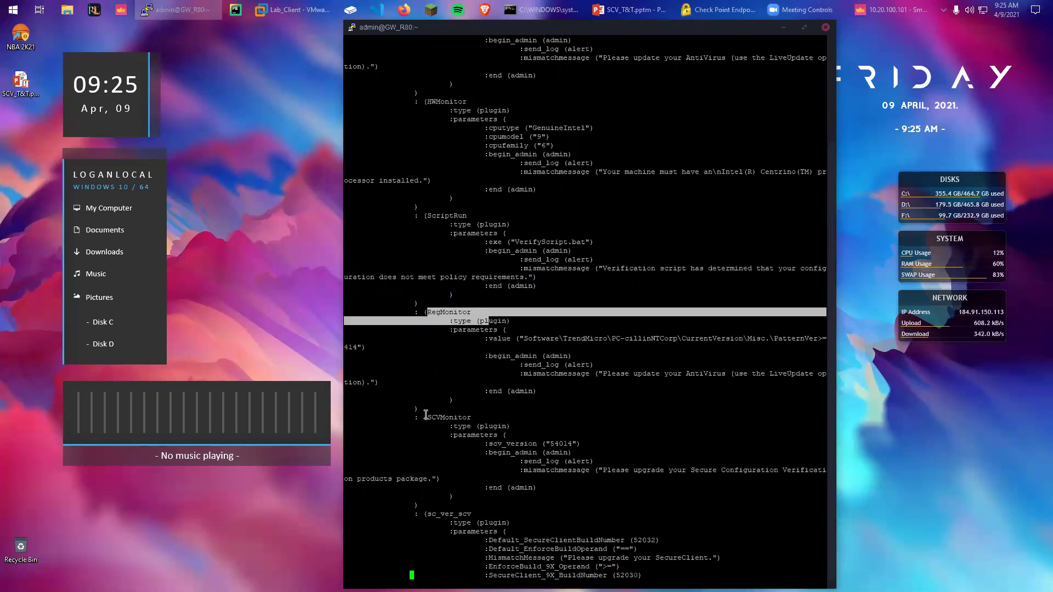
{"action": "left_click_drag", "start_coordinate": [423, 418], "coordinate": [474, 418]}
{"action": "left_click", "coordinate": [483, 415]}
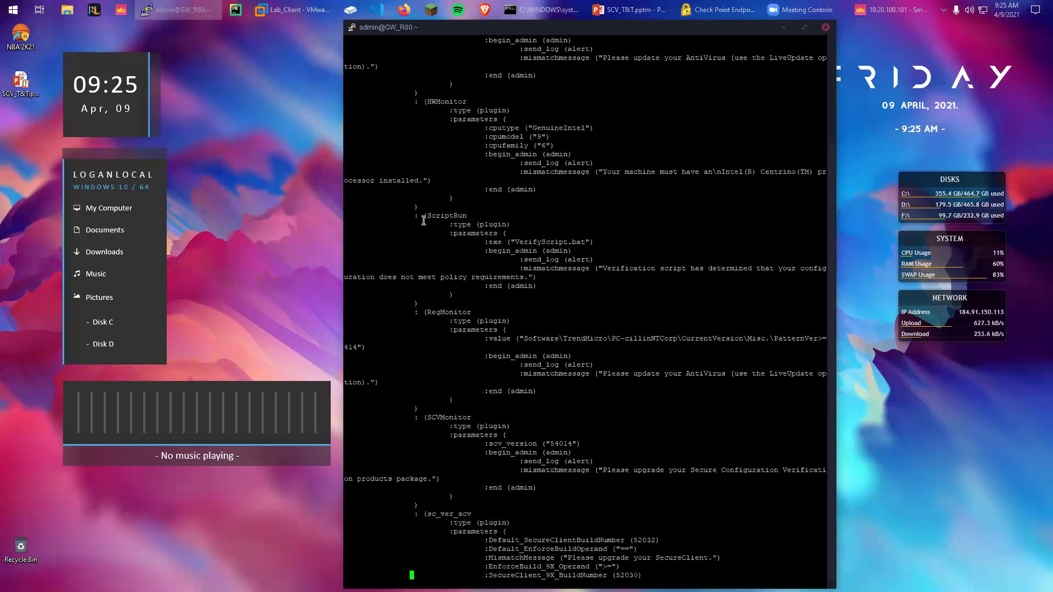
{"action": "triple_click", "coordinate": [480, 217]}
{"action": "left_click", "coordinate": [480, 217]}
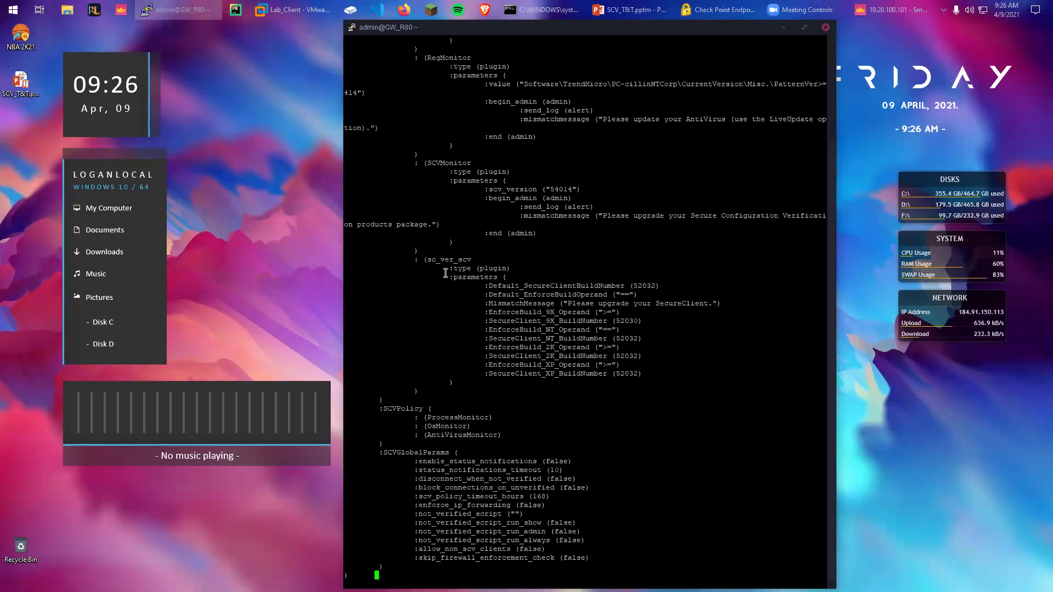
Highlight the sc_ver_scv check, the :SCVPolicy line and its three monitors in local.scv
{"action": "left_click_drag", "start_coordinate": [425, 259], "coordinate": [486, 258]}
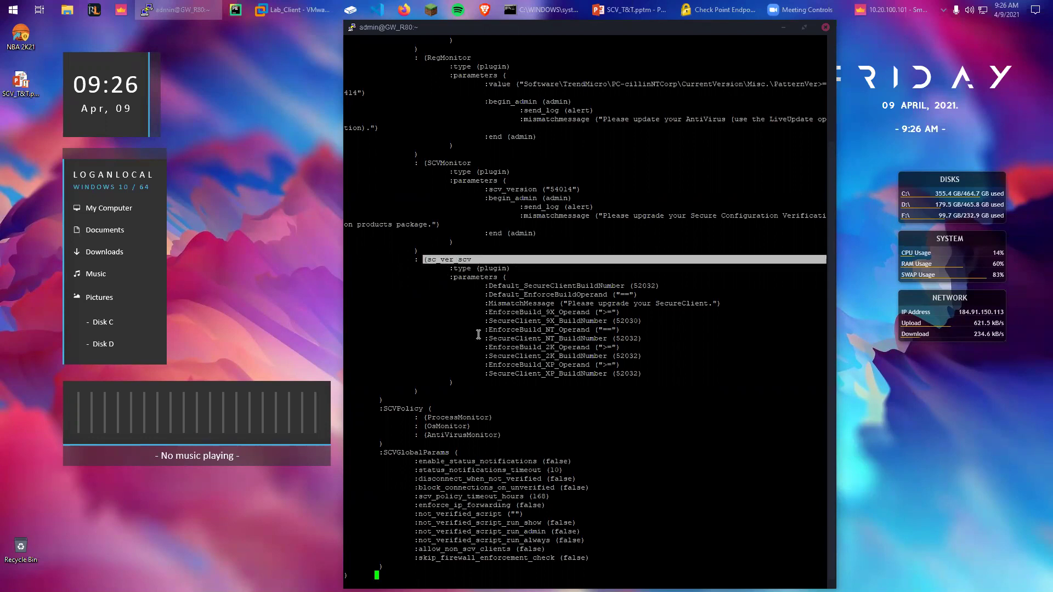
{"action": "left_click_drag", "start_coordinate": [380, 409], "coordinate": [436, 409]}
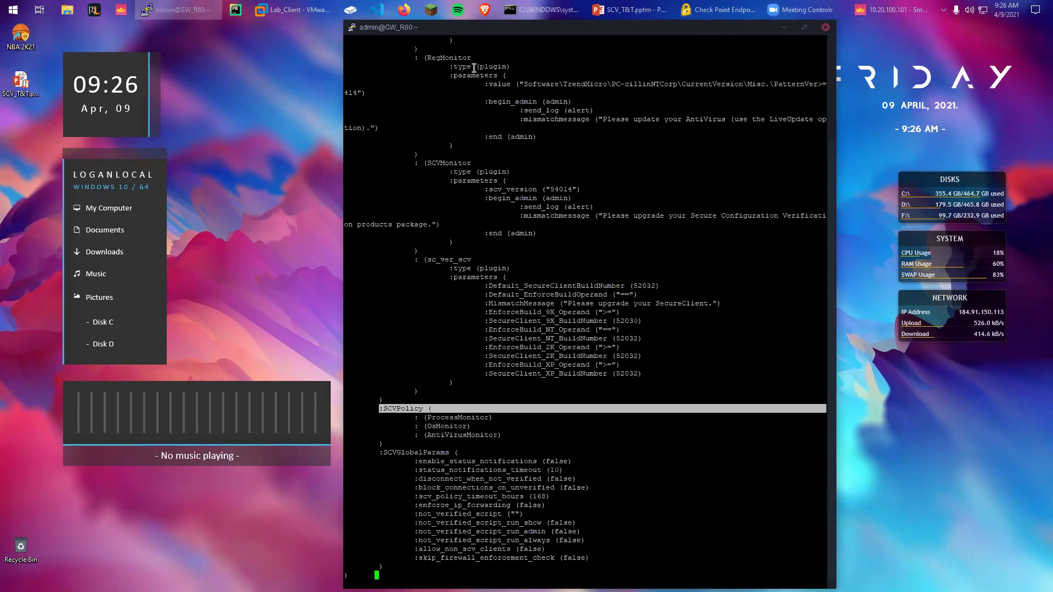
{"action": "left_click_drag", "start_coordinate": [514, 433], "coordinate": [415, 414]}
{"action": "left_click", "coordinate": [464, 416]}
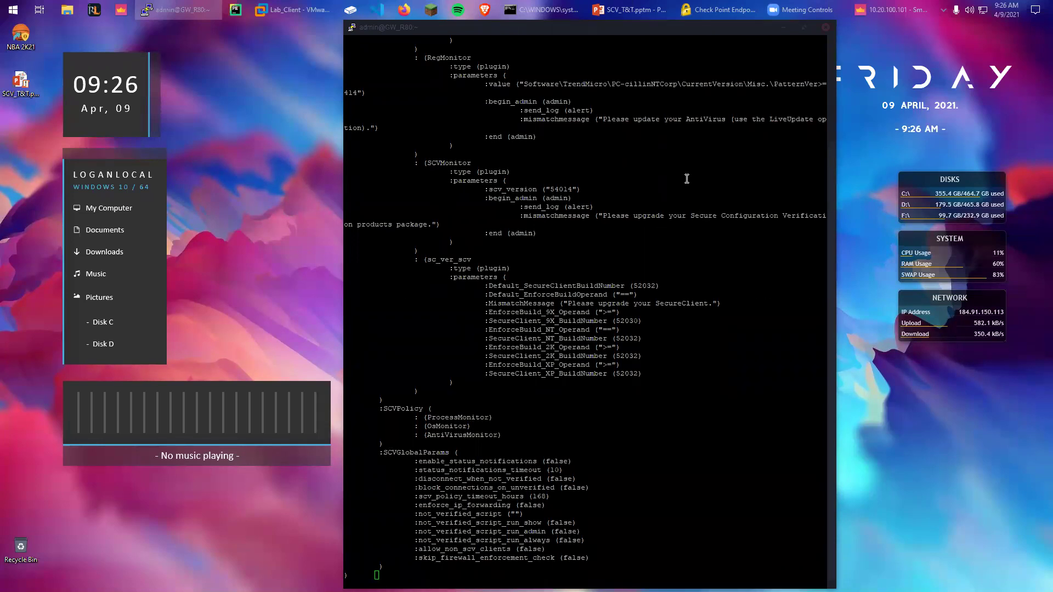
Scroll back up and highlight the earlier vi $FWDIR/conf/local.scv command
{"action": "scroll", "coordinate": [687, 181], "scroll_direction": "up", "scroll_amount": 5}
{"action": "scroll", "coordinate": [687, 186], "scroll_direction": "down", "scroll_amount": 5}
{"action": "scroll", "coordinate": [636, 198], "scroll_direction": "up", "scroll_amount": 5}
{"action": "left_click_drag", "start_coordinate": [549, 146], "coordinate": [454, 152]}
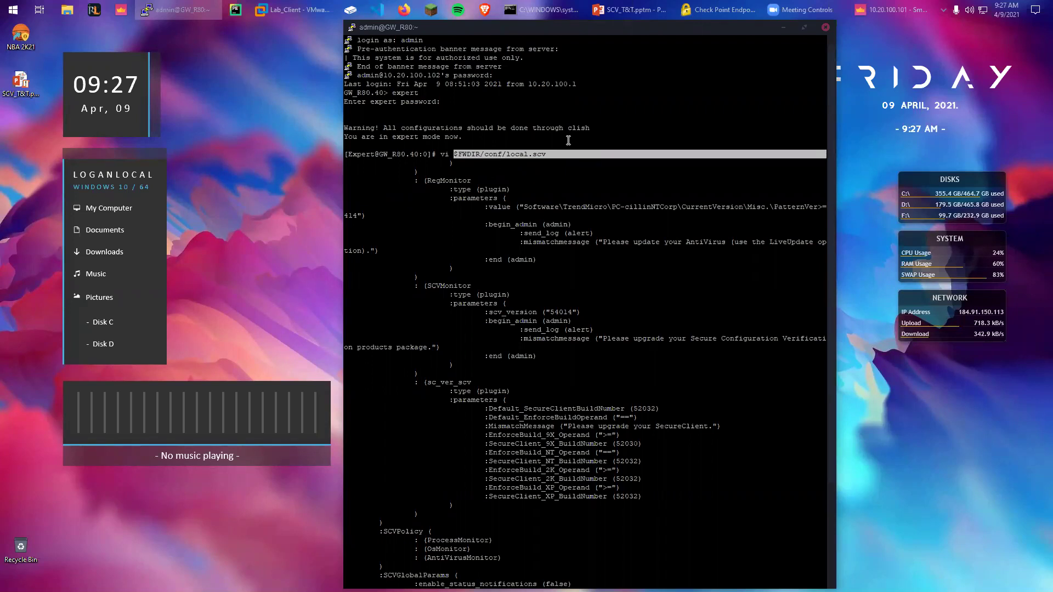
Switch to Brave, showing the Remote Access VPN guide's Secure Configuration Verification chapter
{"action": "left_click", "coordinate": [486, 10]}
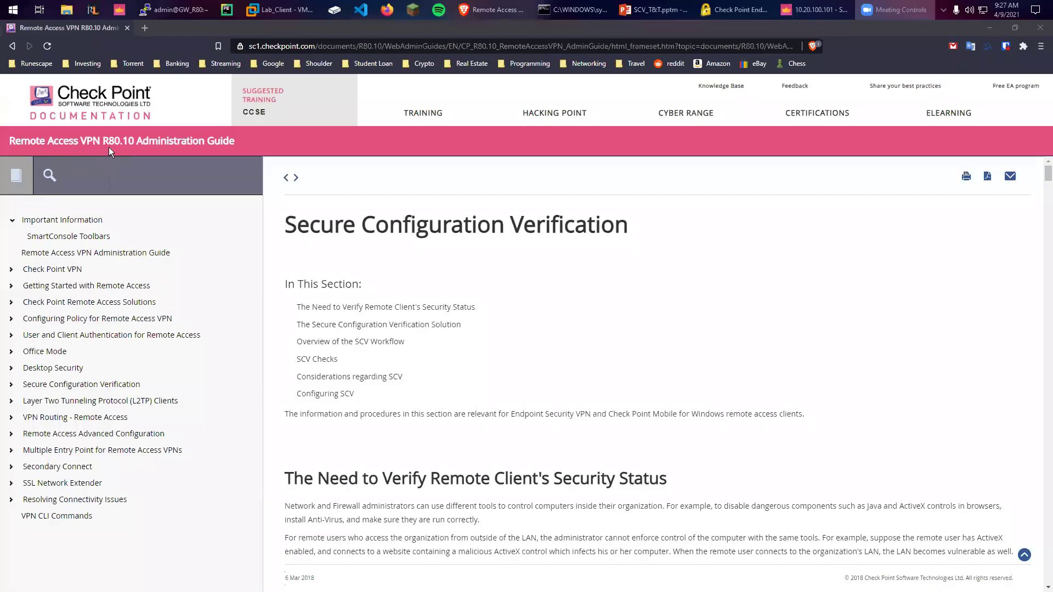
Read down through the Secure Configuration Verification chapter of the Check Point guide
{"action": "left_click", "coordinate": [114, 138]}
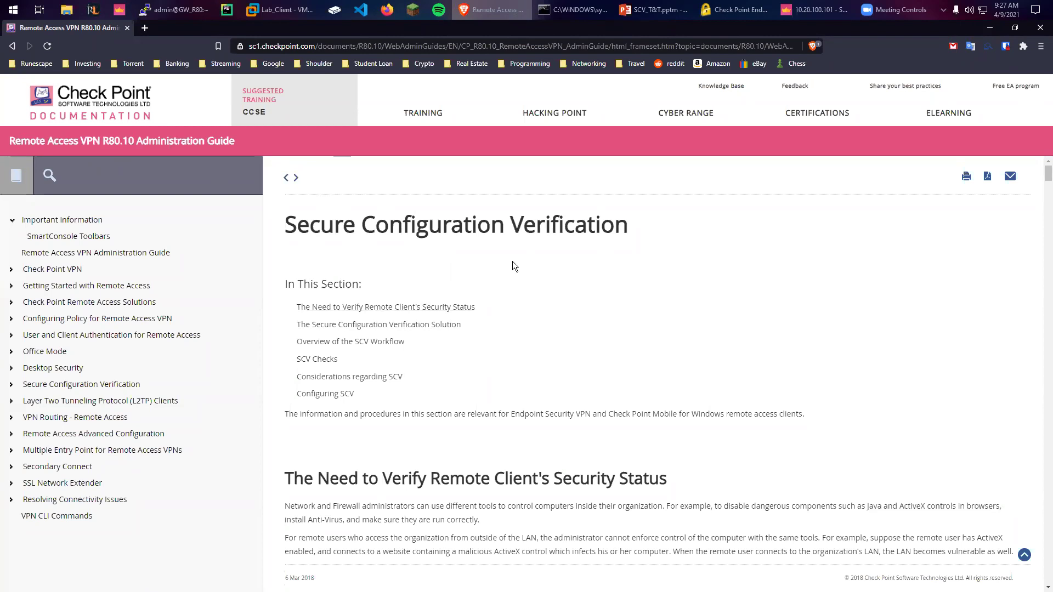
{"action": "scroll", "coordinate": [516, 260], "scroll_direction": "down", "scroll_amount": 4}
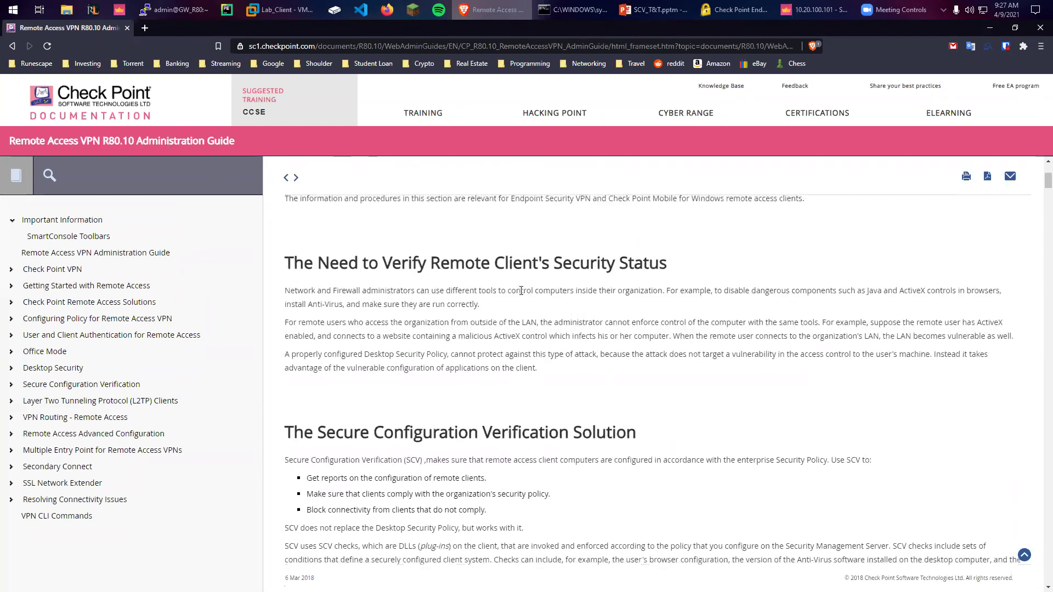
{"action": "scroll", "coordinate": [473, 243], "scroll_direction": "up", "scroll_amount": 3}
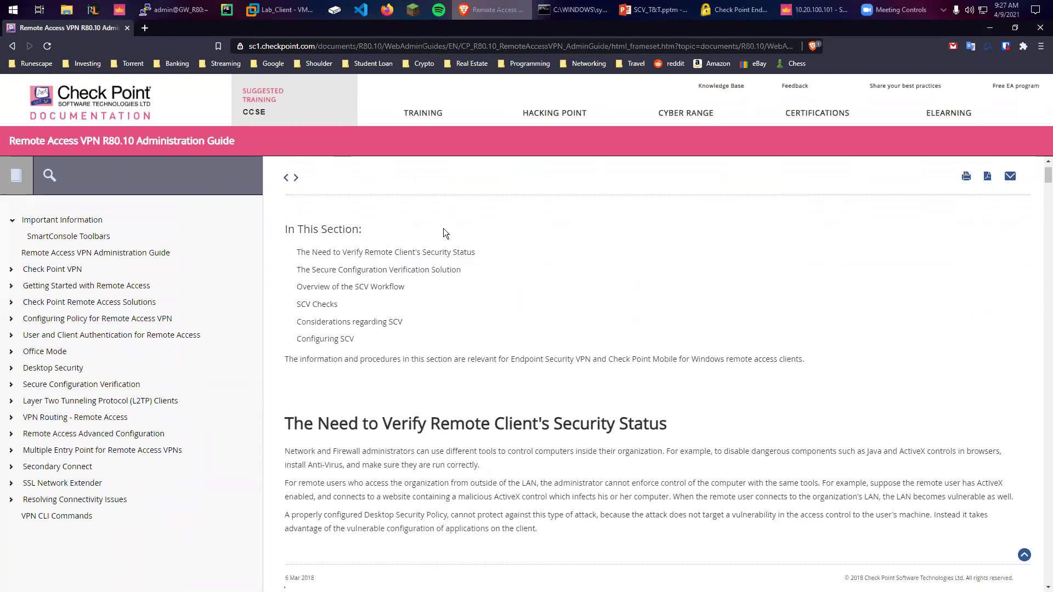
{"action": "scroll", "coordinate": [495, 215], "scroll_direction": "down", "scroll_amount": 7}
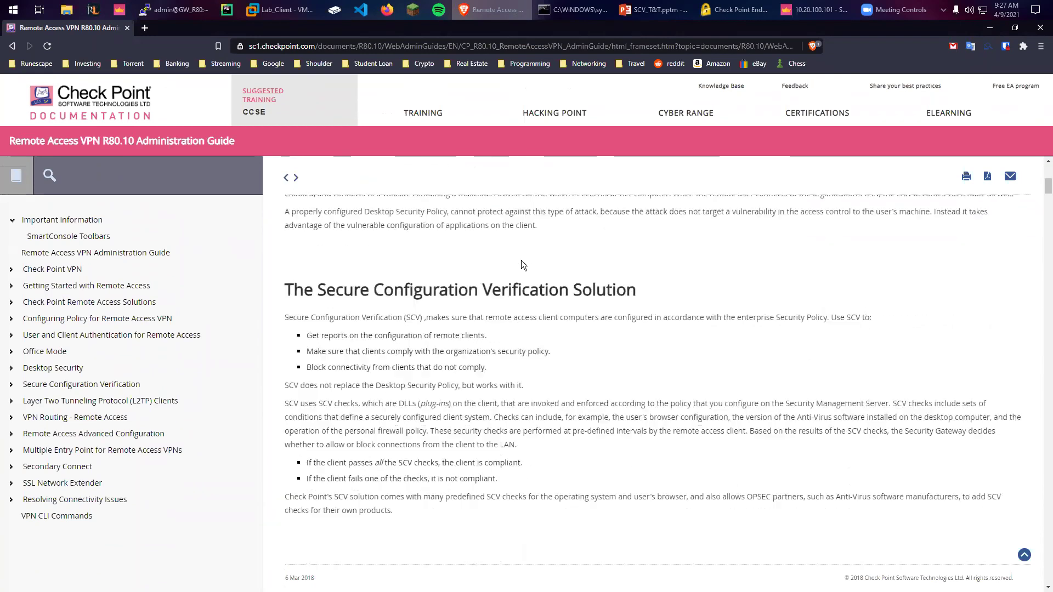
{"action": "scroll", "coordinate": [523, 281], "scroll_direction": "down", "scroll_amount": 3}
{"action": "scroll", "coordinate": [526, 288], "scroll_direction": "up", "scroll_amount": 3}
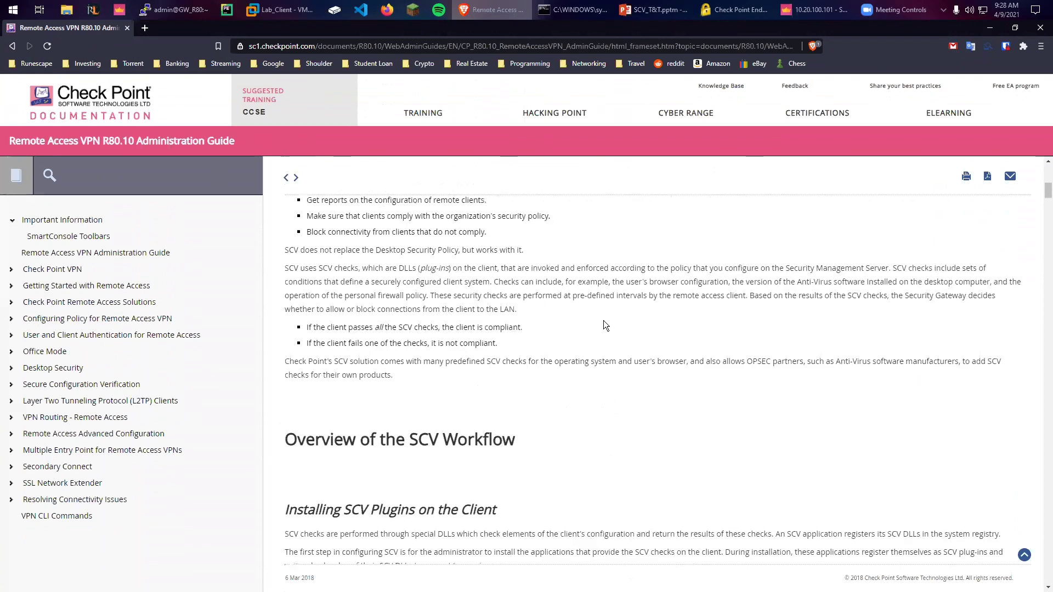
{"action": "scroll", "coordinate": [597, 324], "scroll_direction": "down", "scroll_amount": 1}
{"action": "scroll", "coordinate": [596, 320], "scroll_direction": "down", "scroll_amount": 5}
{"action": "scroll", "coordinate": [554, 326], "scroll_direction": "up", "scroll_amount": 2}
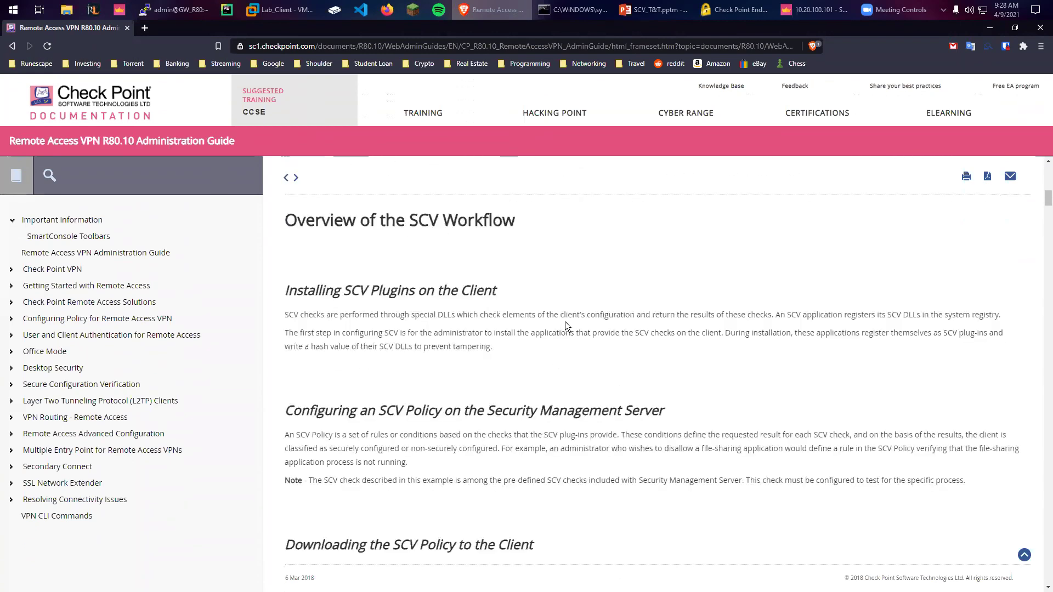
{"action": "scroll", "coordinate": [562, 325], "scroll_direction": "down", "scroll_amount": 3}
{"action": "scroll", "coordinate": [560, 329], "scroll_direction": "down", "scroll_amount": 9}
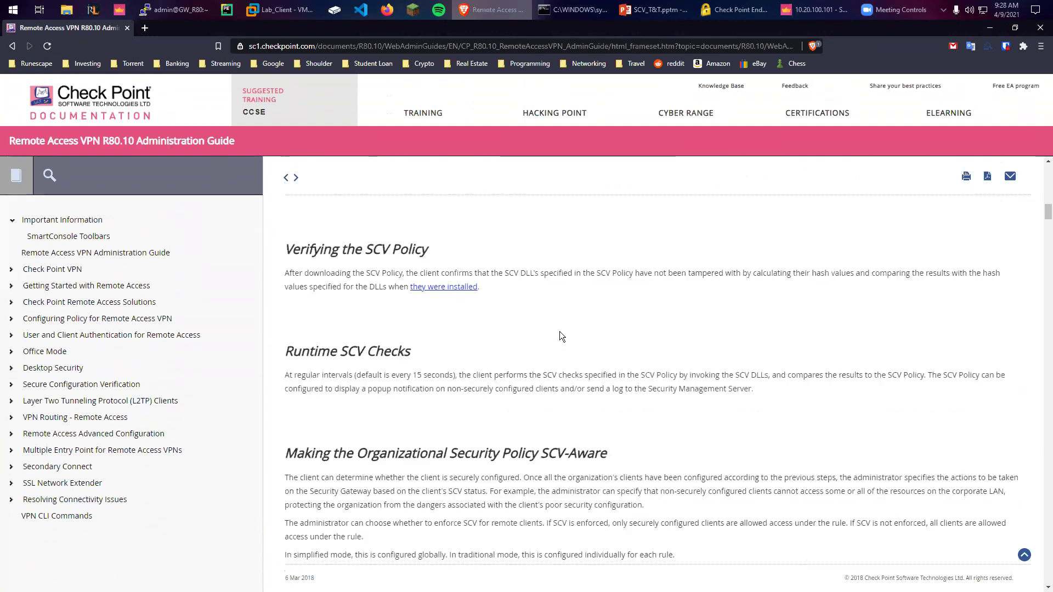
{"action": "scroll", "coordinate": [554, 323], "scroll_direction": "down", "scroll_amount": 9}
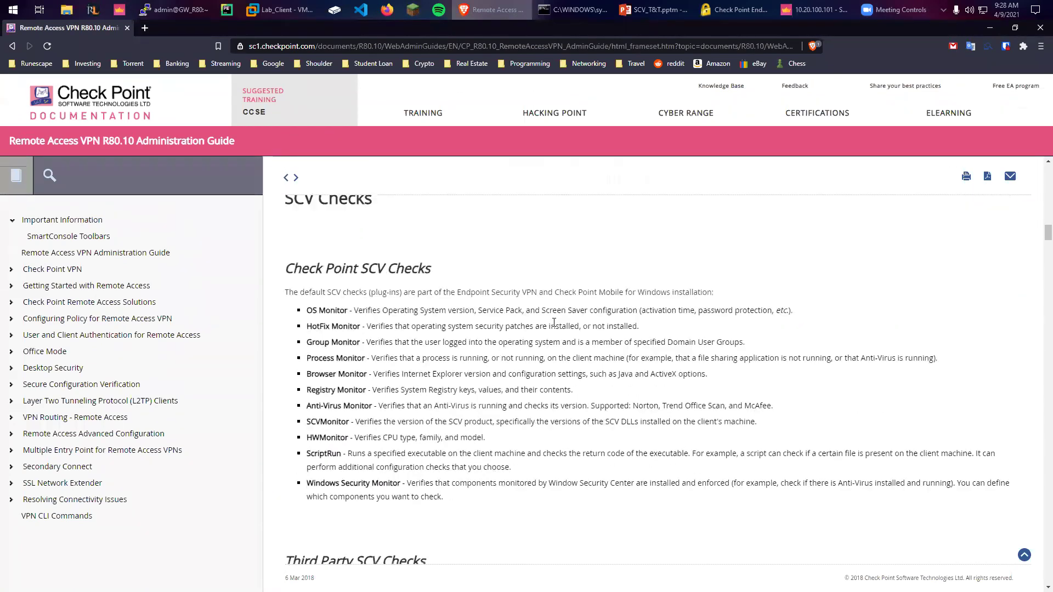
{"action": "scroll", "coordinate": [426, 334], "scroll_direction": "down", "scroll_amount": 10}
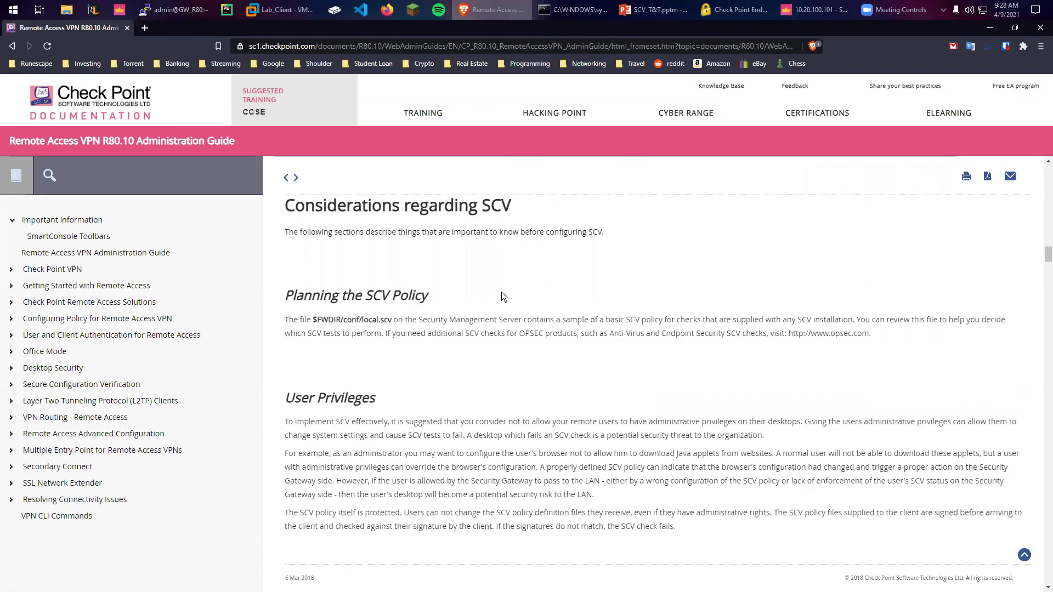
Highlight the Planning the SCV Policy heading, the $FWDIR/conf/local.scv path and the code example
{"action": "left_click_drag", "start_coordinate": [289, 295], "coordinate": [391, 299]}
{"action": "left_click", "coordinate": [390, 301]}
{"action": "left_click_drag", "start_coordinate": [285, 317], "coordinate": [311, 322]}
{"action": "left_click", "coordinate": [383, 324]}
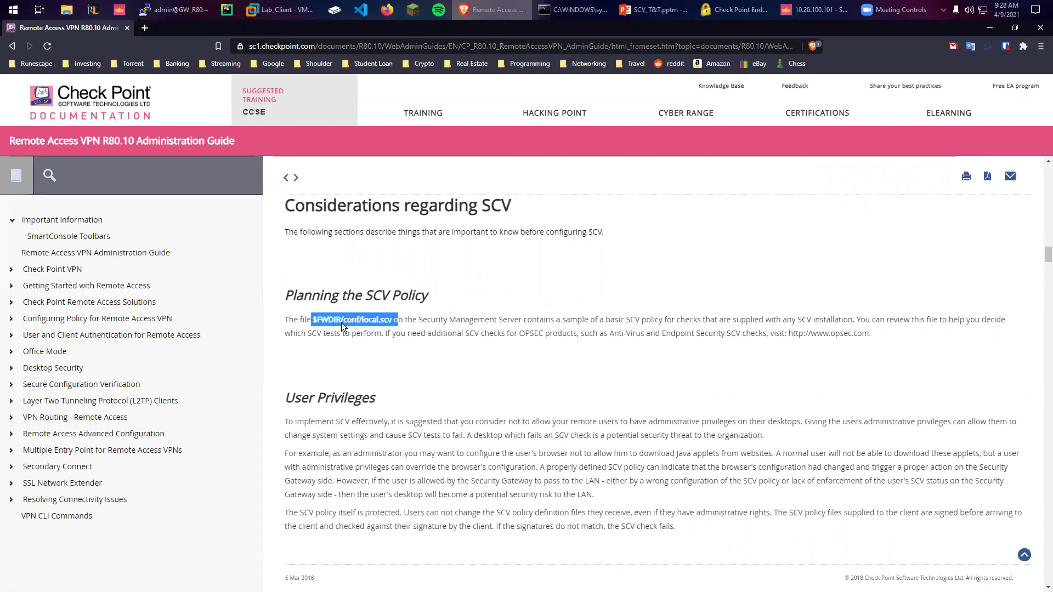
{"action": "scroll", "coordinate": [439, 307], "scroll_direction": "down", "scroll_amount": 2}
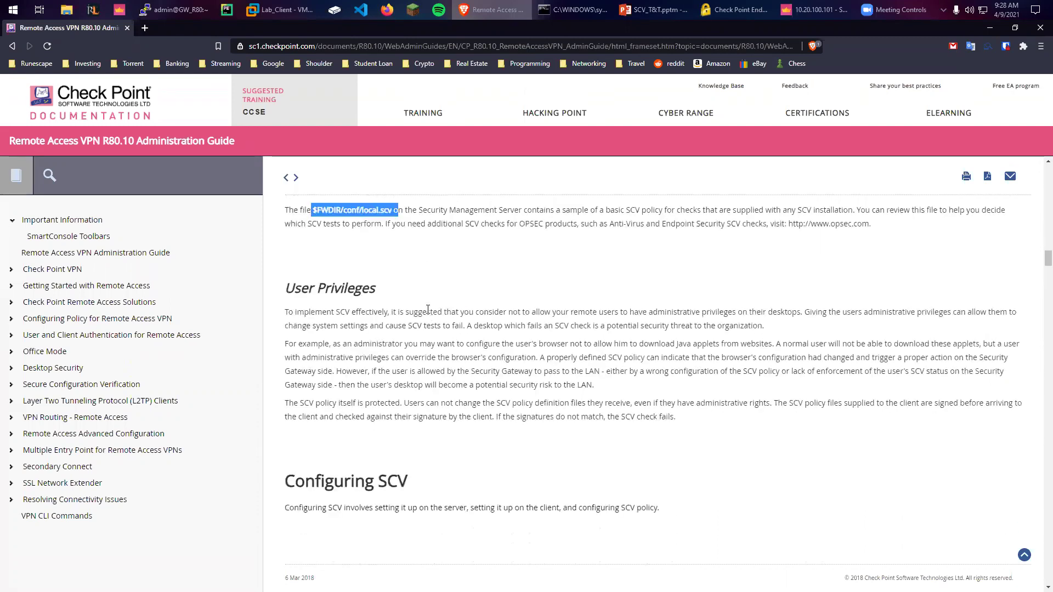
{"action": "scroll", "coordinate": [476, 295], "scroll_direction": "down", "scroll_amount": 5}
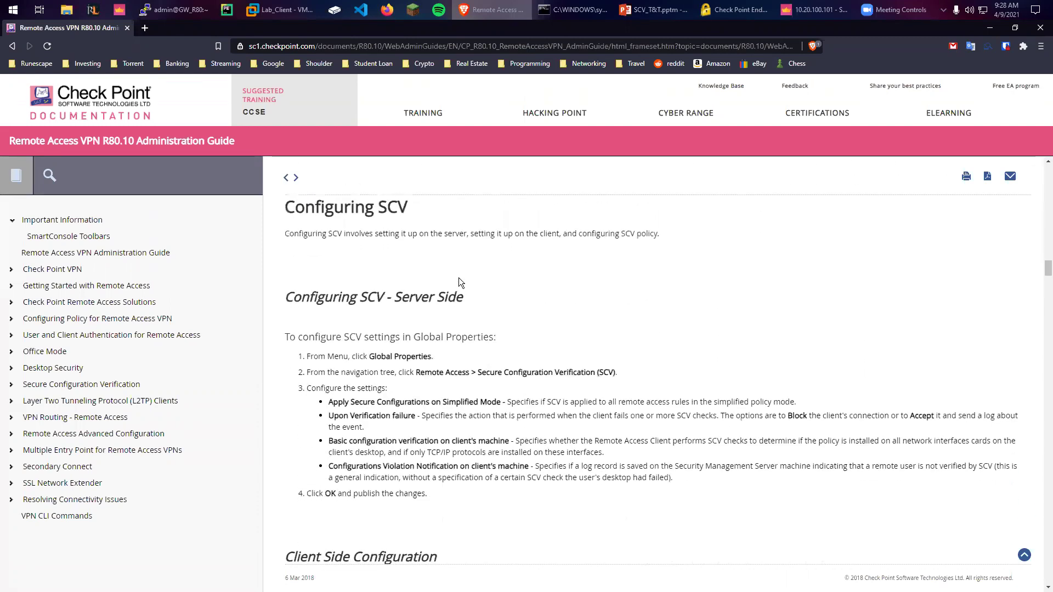
{"action": "scroll", "coordinate": [445, 253], "scroll_direction": "down", "scroll_amount": 14}
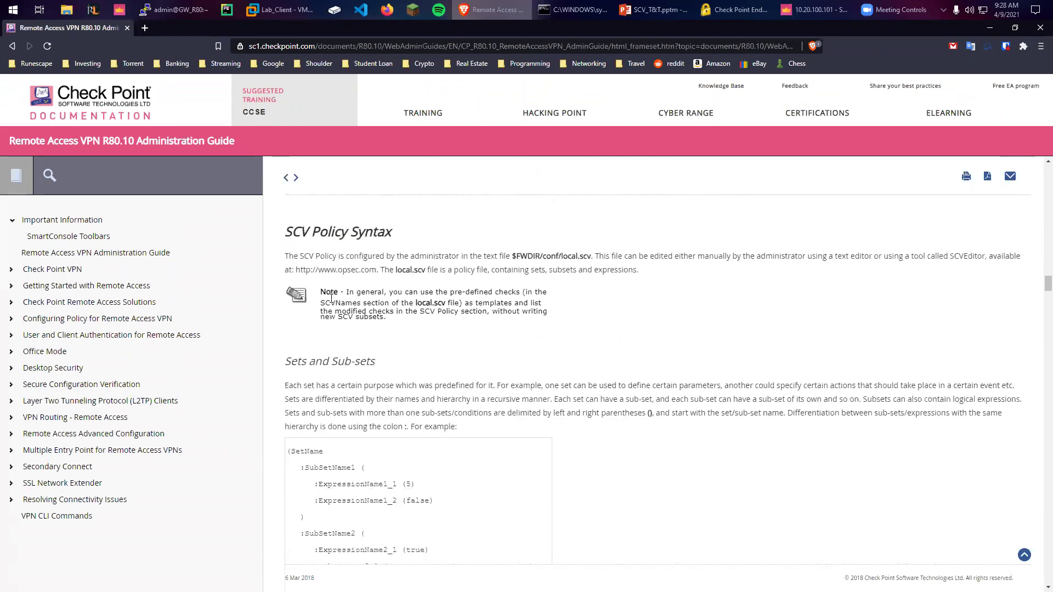
{"action": "left_click_drag", "start_coordinate": [288, 337], "coordinate": [417, 502]}
{"action": "left_click", "coordinate": [418, 502]}
Scroll on to the Expressions and Labels with Special Meanings section, dismissing a pop-up notification
{"action": "scroll", "coordinate": [464, 345], "scroll_direction": "down", "scroll_amount": 3}
{"action": "scroll", "coordinate": [464, 348], "scroll_direction": "down", "scroll_amount": 5}
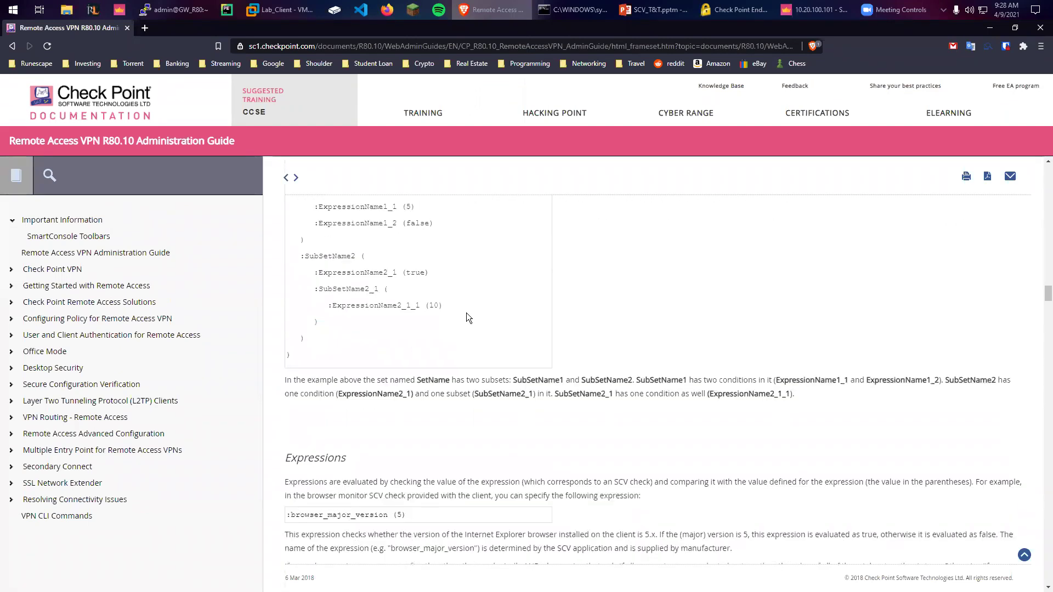
{"action": "scroll", "coordinate": [356, 307], "scroll_direction": "down", "scroll_amount": 7}
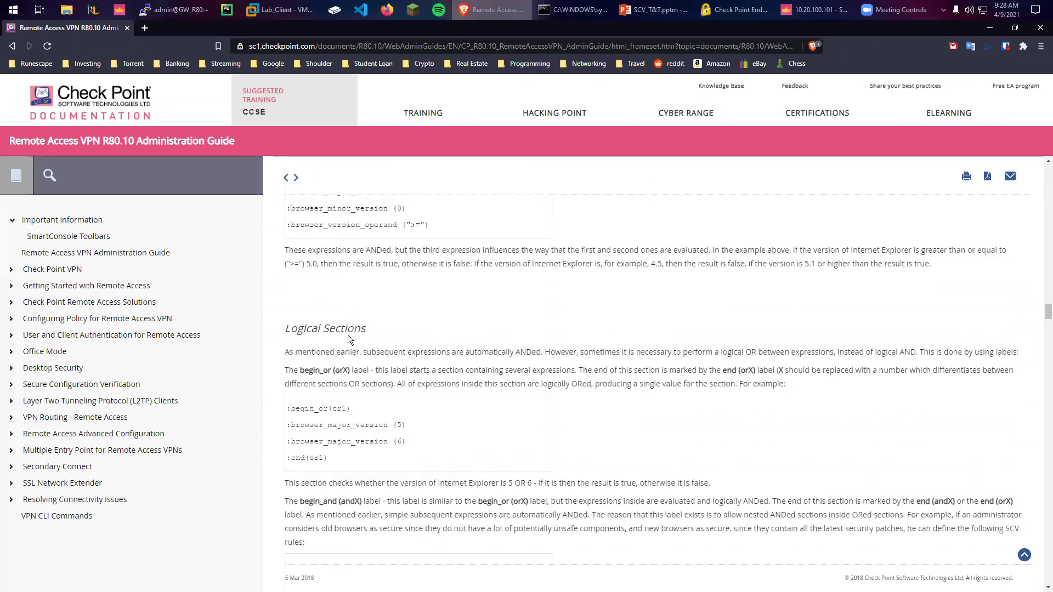
{"action": "scroll", "coordinate": [344, 318], "scroll_direction": "down", "scroll_amount": 2}
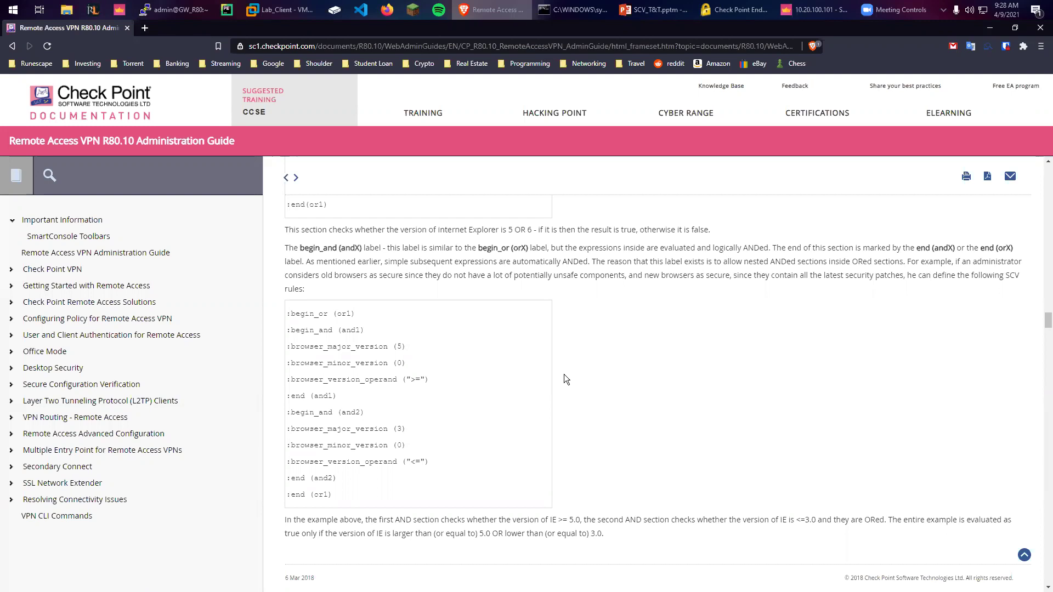
{"action": "left_click", "coordinate": [1029, 527]}
{"action": "scroll", "coordinate": [603, 340], "scroll_direction": "down", "scroll_amount": 6}
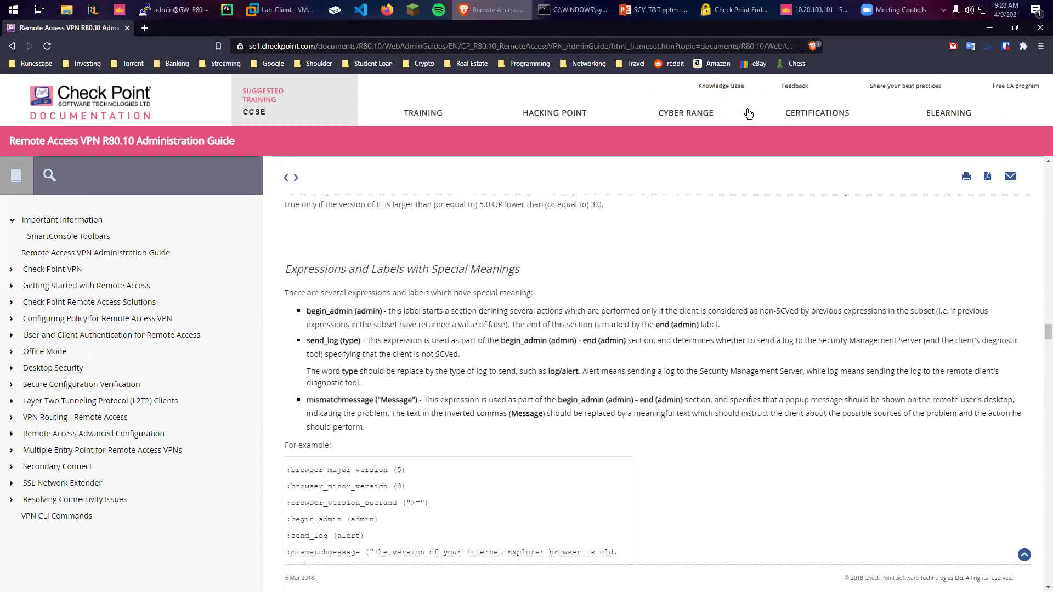
Install Endpoint Security VPN on Lab_Client with the license accepted and default destination folder
{"action": "left_click", "coordinate": [288, 10]}
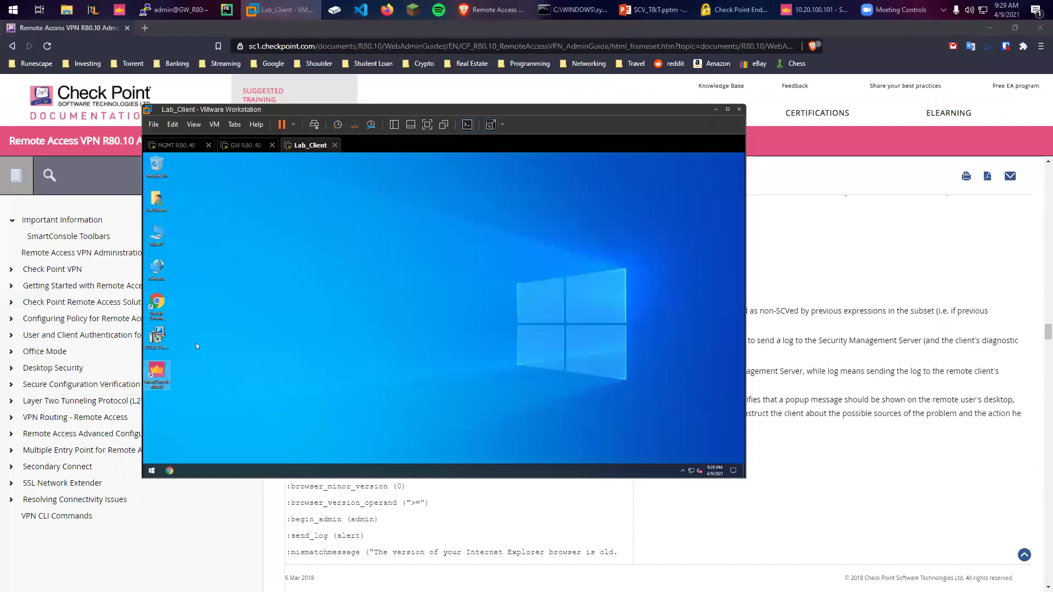
{"action": "double_click", "coordinate": [158, 337]}
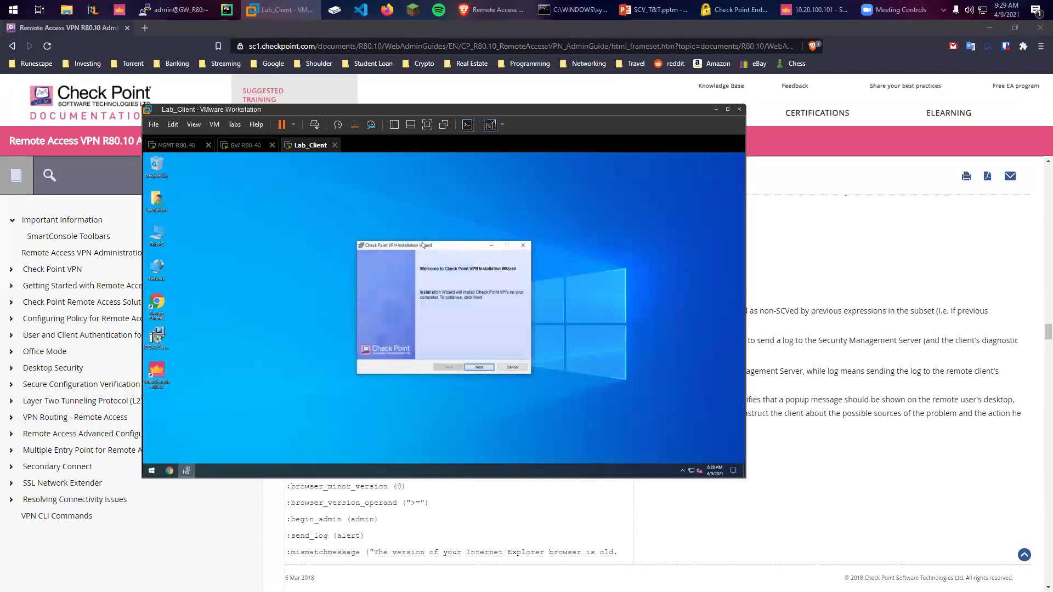
{"action": "double_click", "coordinate": [572, 111]}
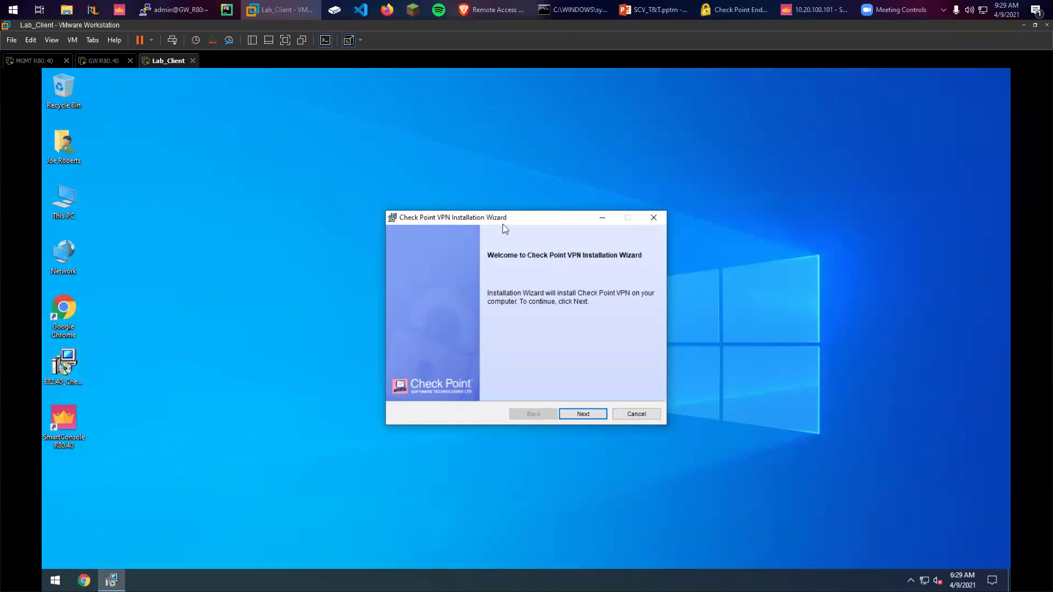
{"action": "left_click", "coordinate": [583, 413]}
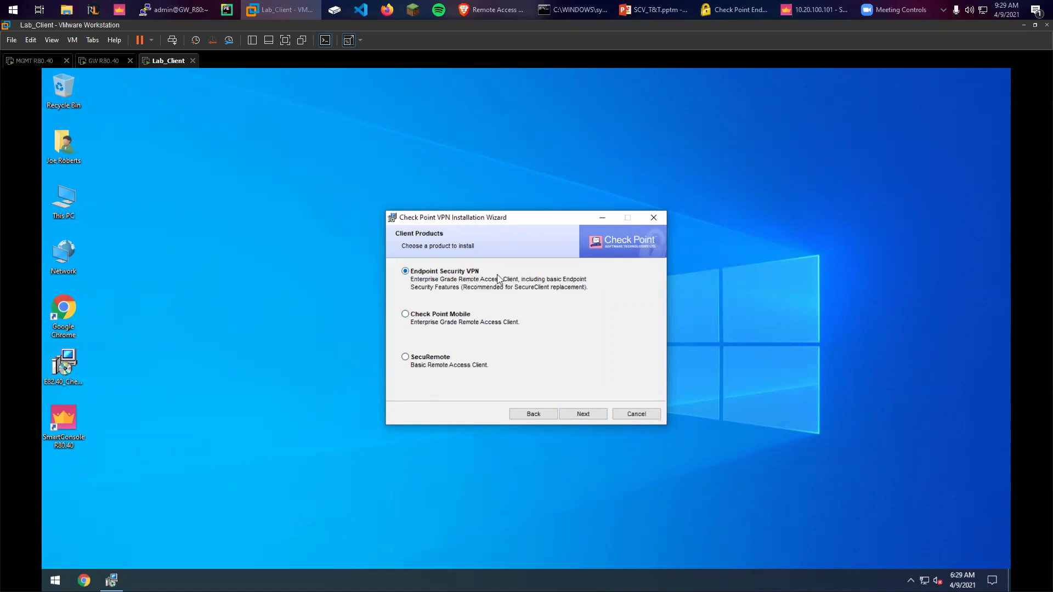
{"action": "left_click", "coordinate": [583, 414]}
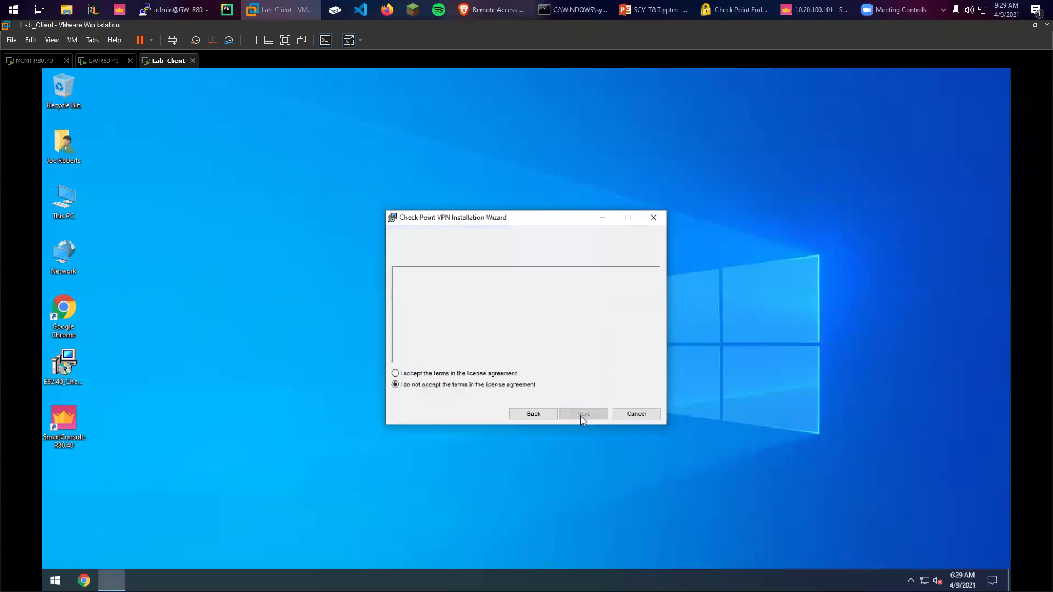
{"action": "left_click", "coordinate": [414, 373]}
{"action": "left_click", "coordinate": [583, 414]}
{"action": "left_click", "coordinate": [583, 414]}
{"action": "left_click", "coordinate": [472, 404]}
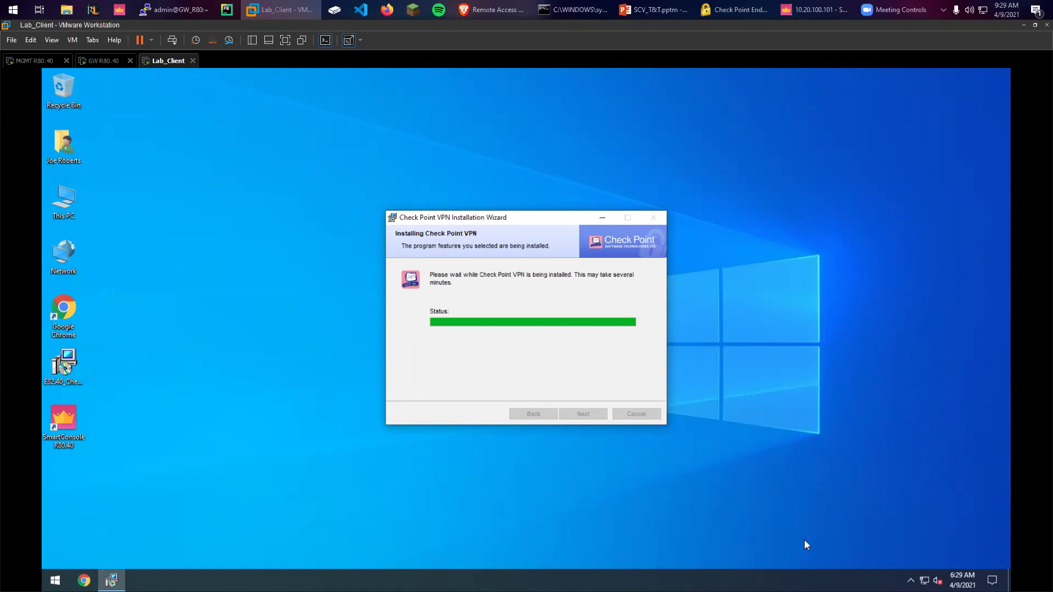
{"action": "left_click", "coordinate": [592, 414]}
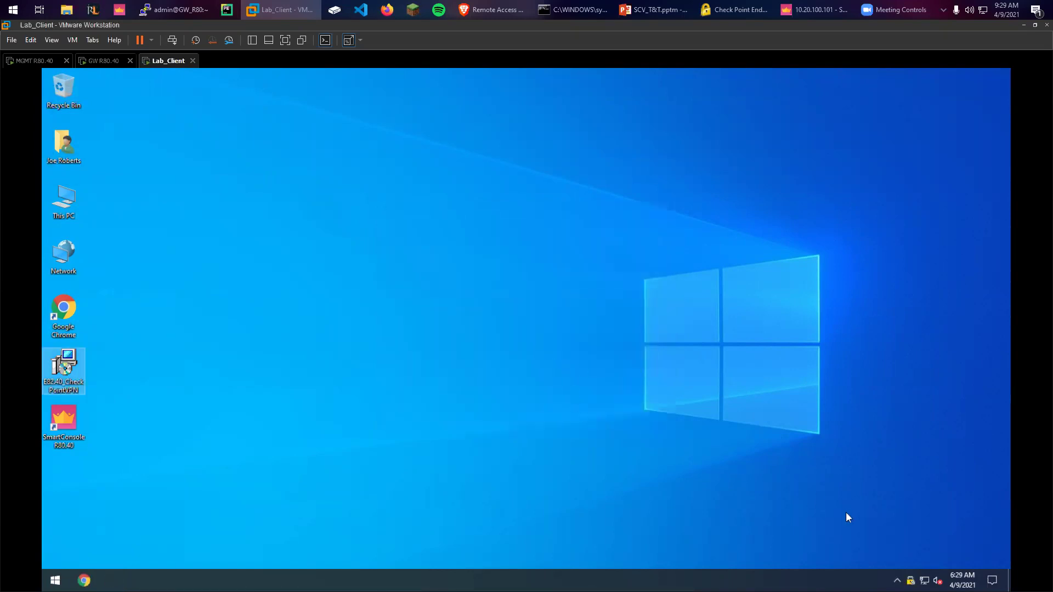
Open the Endpoint Security client from the tray and view its Compliance, then VPN status pages
{"action": "left_click", "coordinate": [887, 536]}
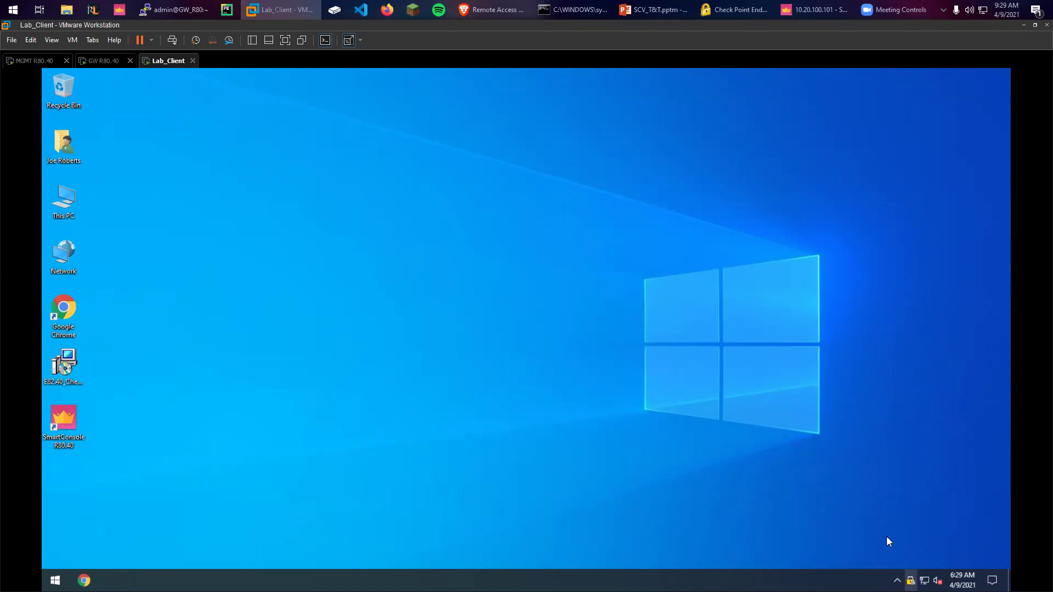
{"action": "key", "text": "Right"}
{"action": "key", "text": "shift+F10"}
{"action": "key", "text": "Up"}
{"action": "key", "text": "Up"}
{"action": "key", "text": "Return"}
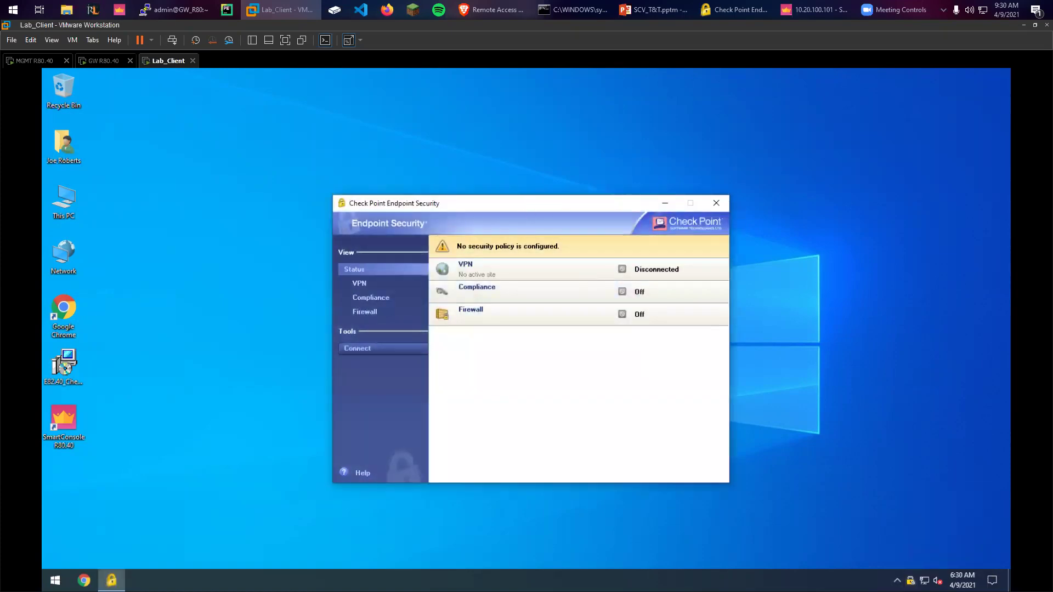
{"action": "left_click_drag", "start_coordinate": [527, 209], "coordinate": [478, 160]}
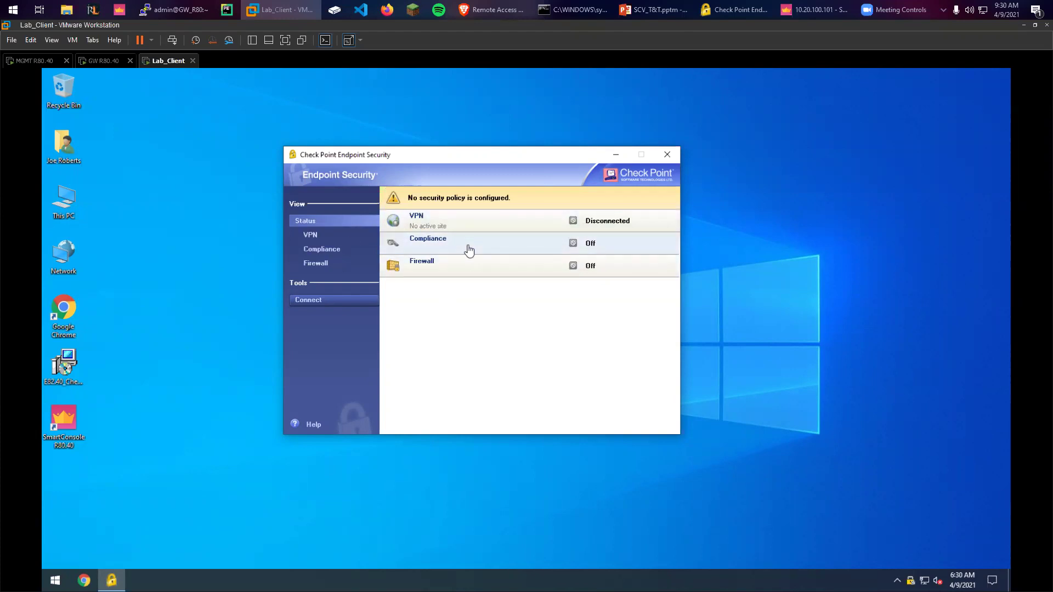
{"action": "left_click", "coordinate": [587, 246]}
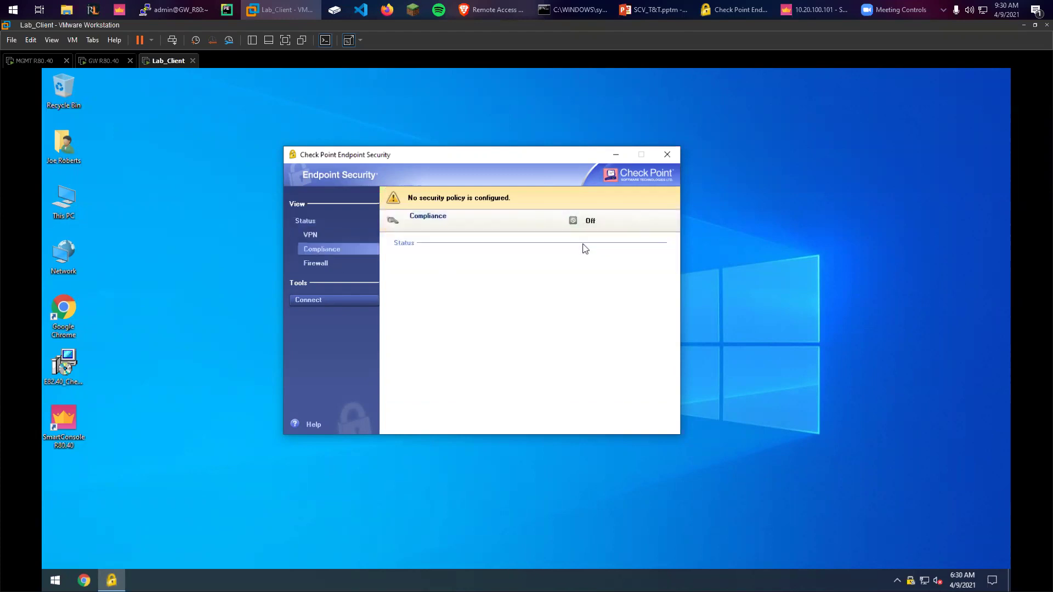
{"action": "left_click", "coordinate": [347, 235]}
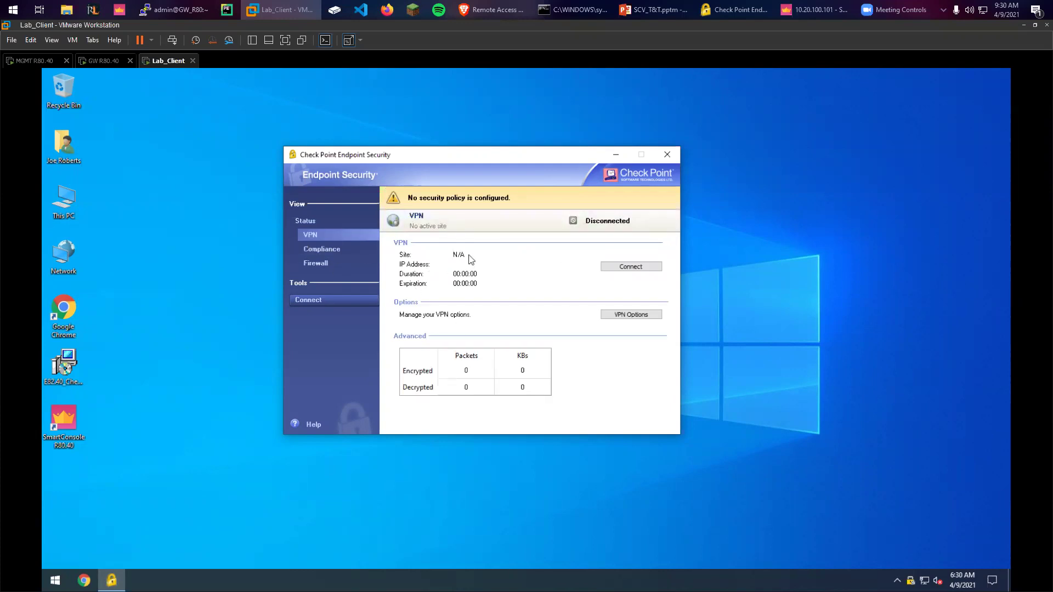
Start the Site Wizard and enter the gateway server address 10.20.100.102
{"action": "left_click", "coordinate": [613, 269]}
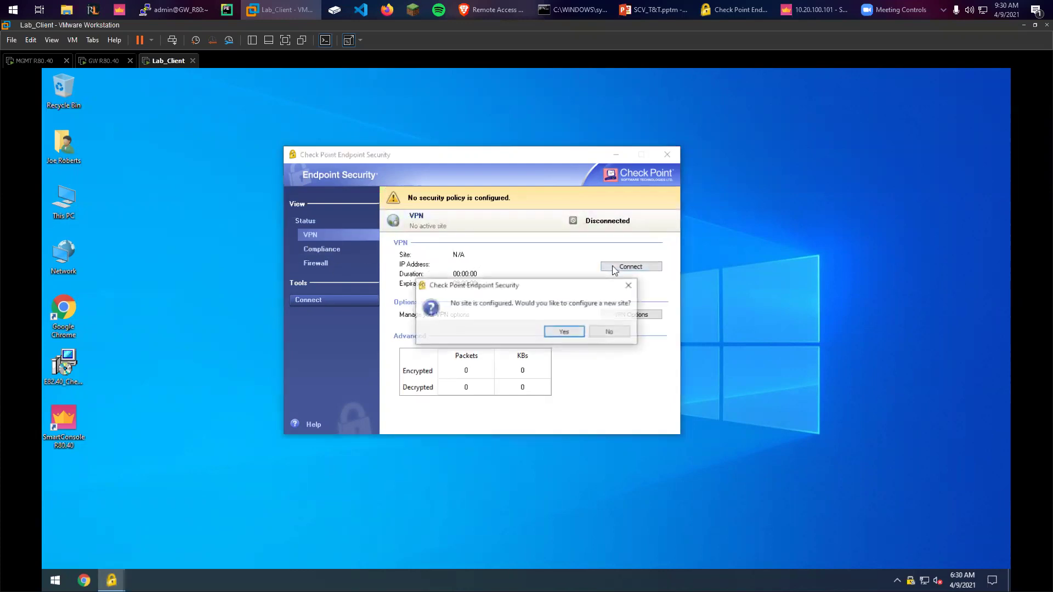
{"action": "left_click", "coordinate": [566, 333]}
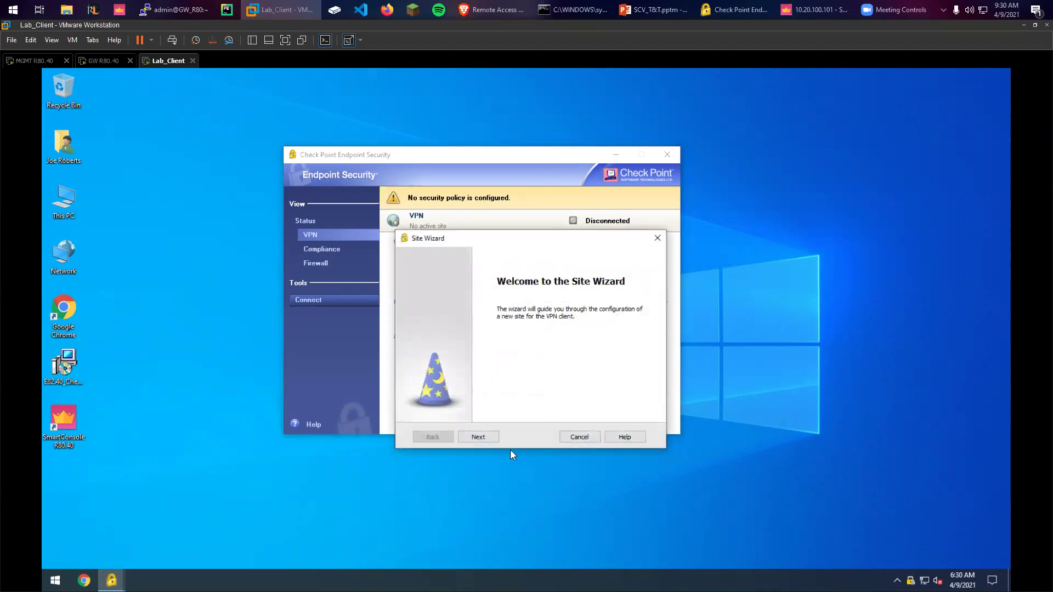
{"action": "left_click", "coordinate": [492, 438]}
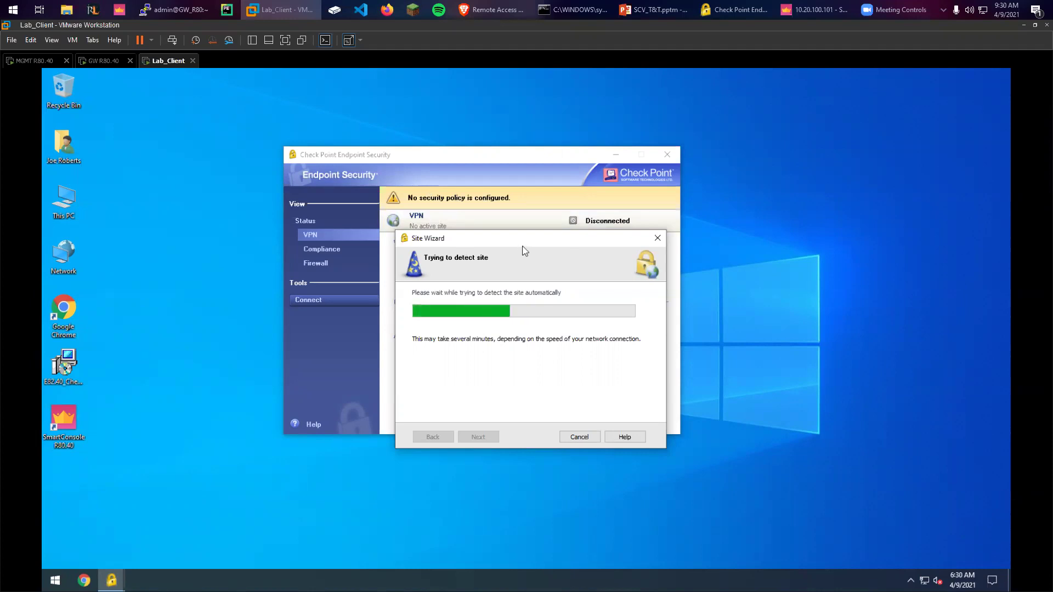
{"action": "left_click", "coordinate": [560, 309]}
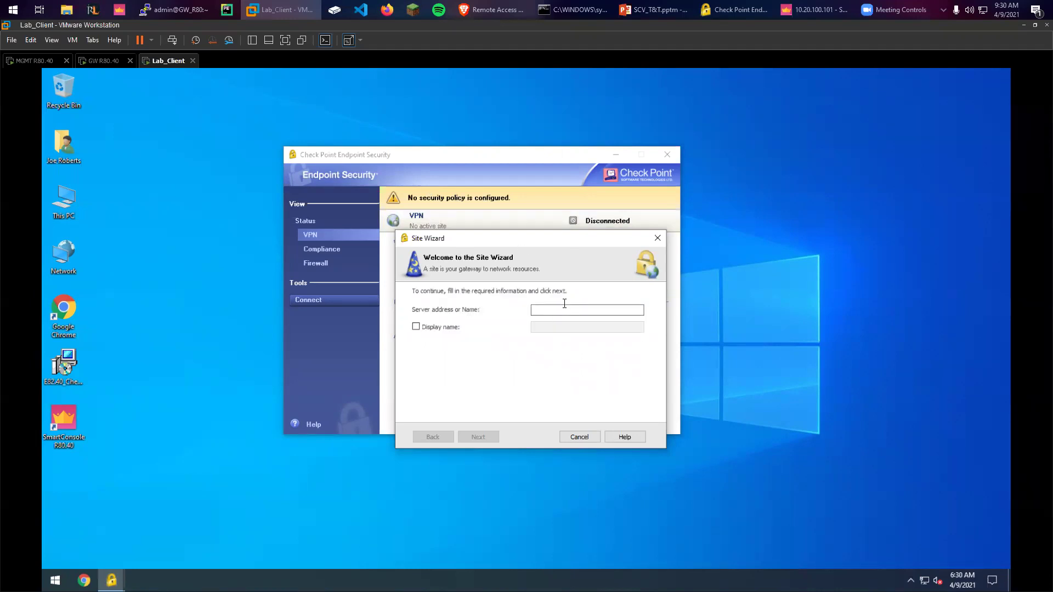
{"action": "type", "text": "10.20.100.102"}
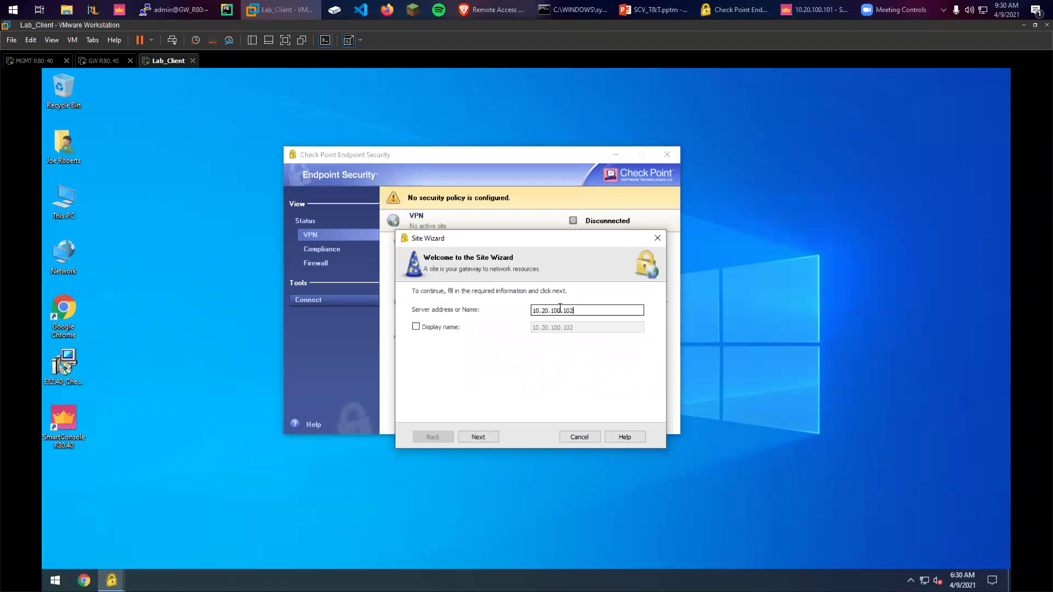
{"action": "key", "text": "Return"}
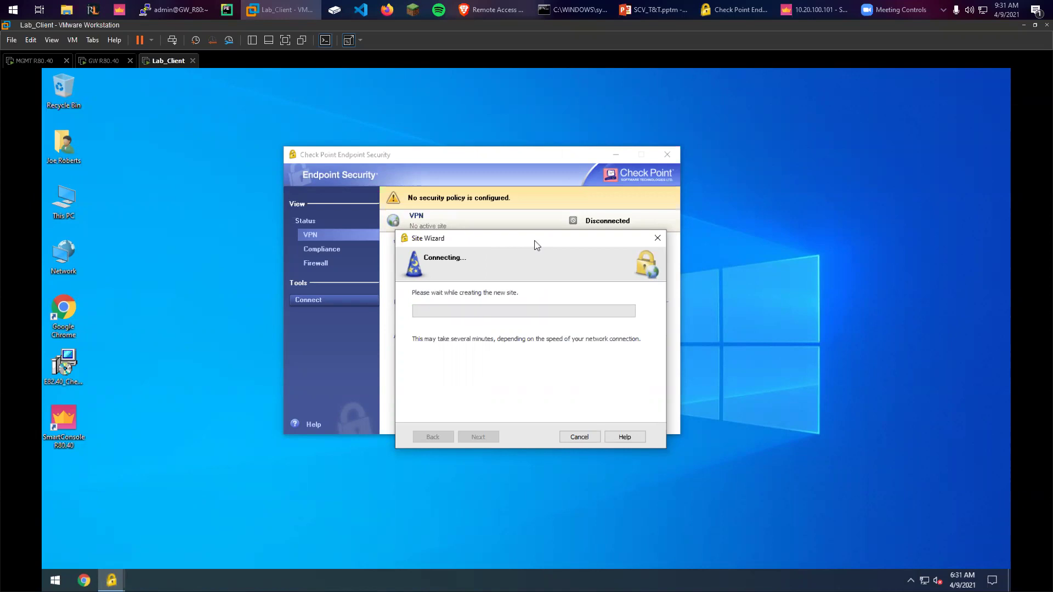
Keep Username Password as the login option and finish creating the site
{"action": "left_click_drag", "start_coordinate": [525, 241], "coordinate": [511, 246]}
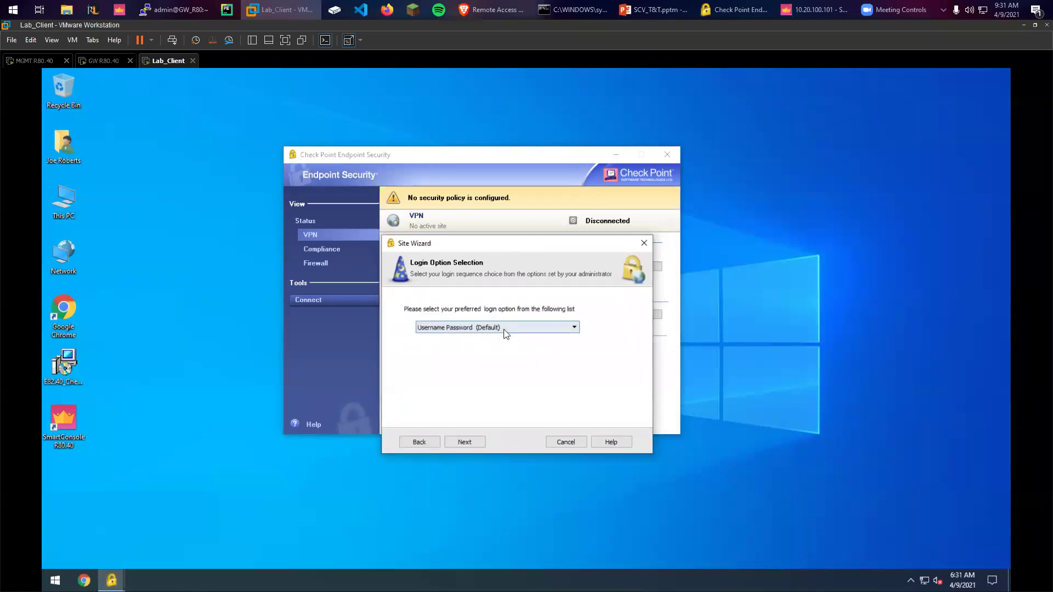
{"action": "left_click", "coordinate": [498, 328]}
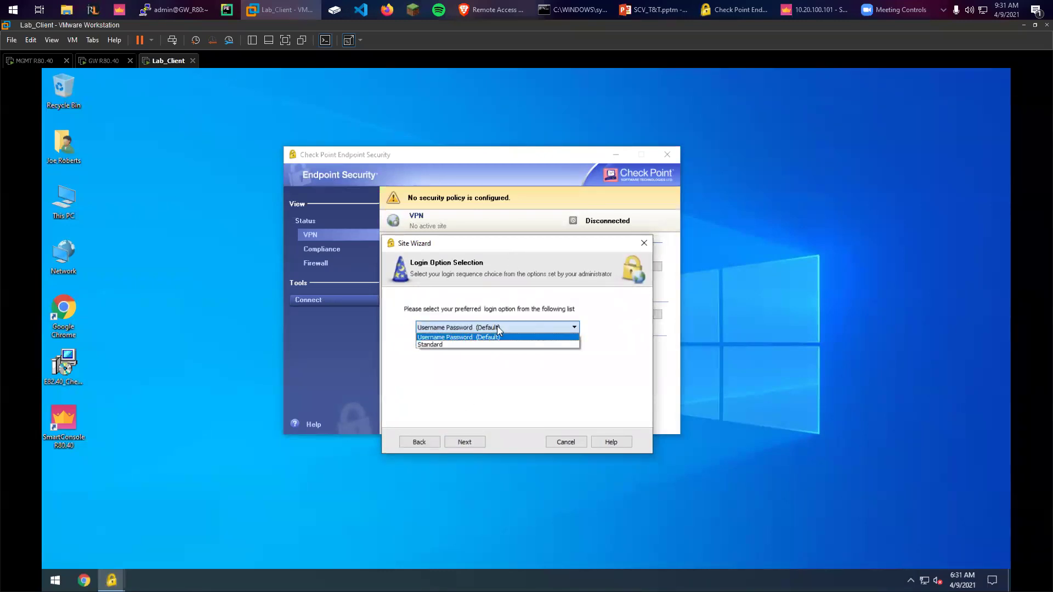
{"action": "left_click", "coordinate": [500, 337]}
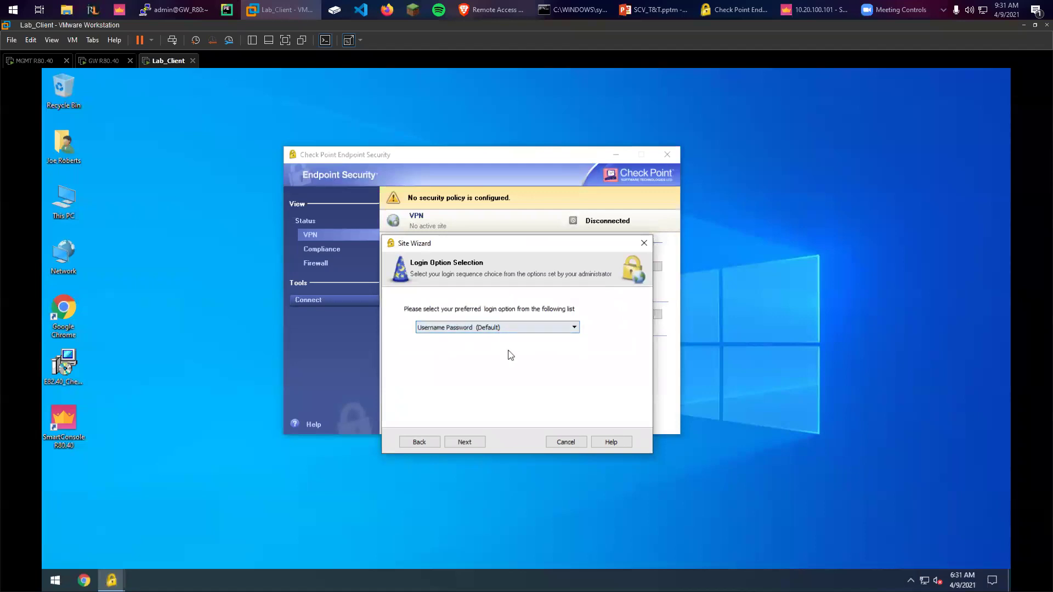
{"action": "left_click", "coordinate": [476, 442]}
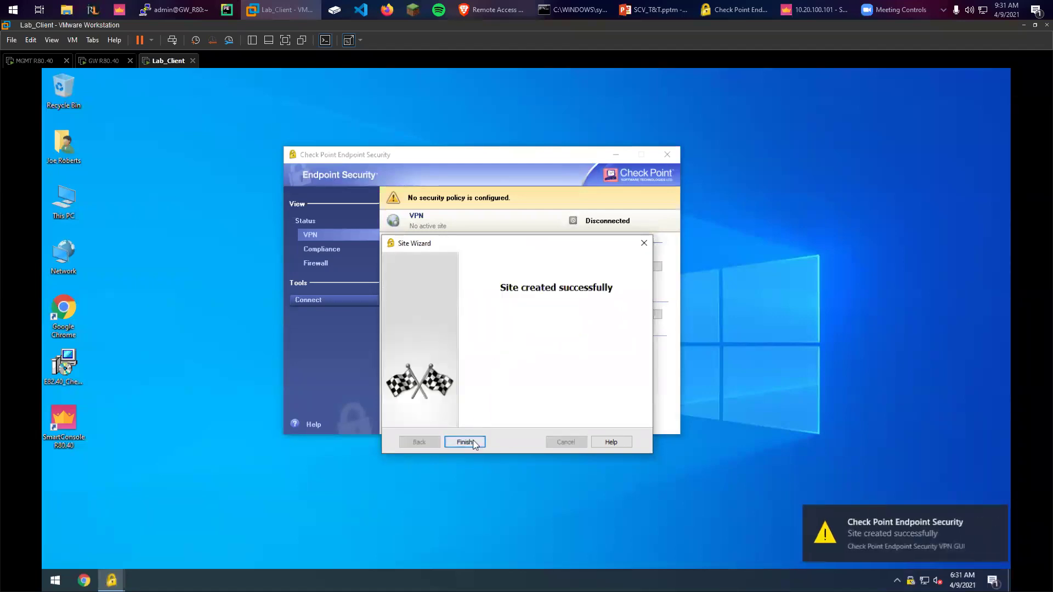
{"action": "left_click", "coordinate": [472, 441]}
Connect to site 10.20.100.102, entering the account password at the login prompt
{"action": "left_click", "coordinate": [516, 331]}
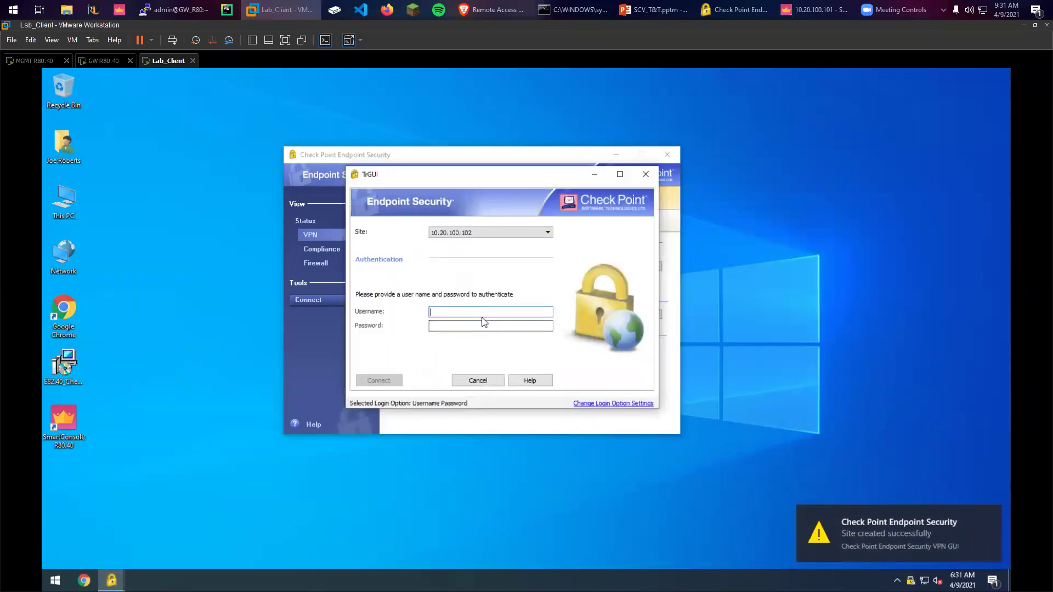
{"action": "key", "text": "Tab"}
{"action": "type", "text": "Cpwins1!"}
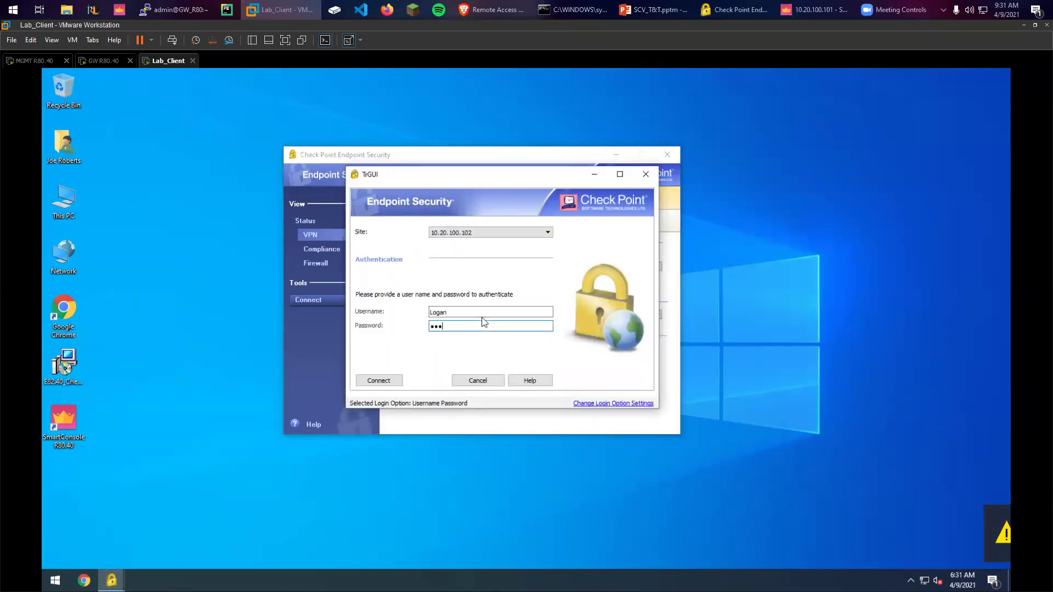
{"action": "key", "text": "Return"}
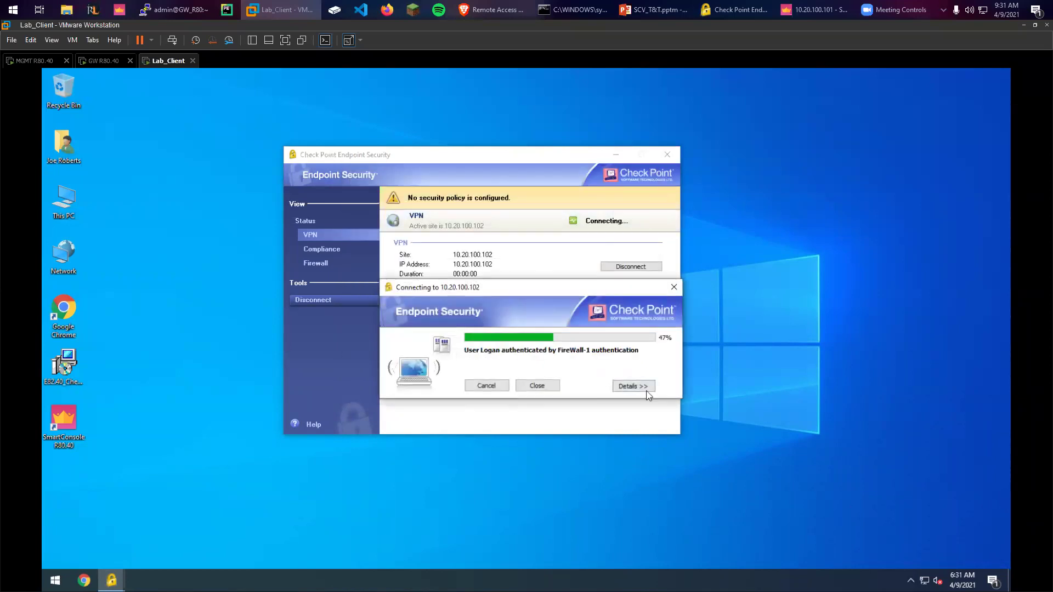
Review the connection details, then disconnect from the VPN site and confirm
{"action": "left_click", "coordinate": [639, 386]}
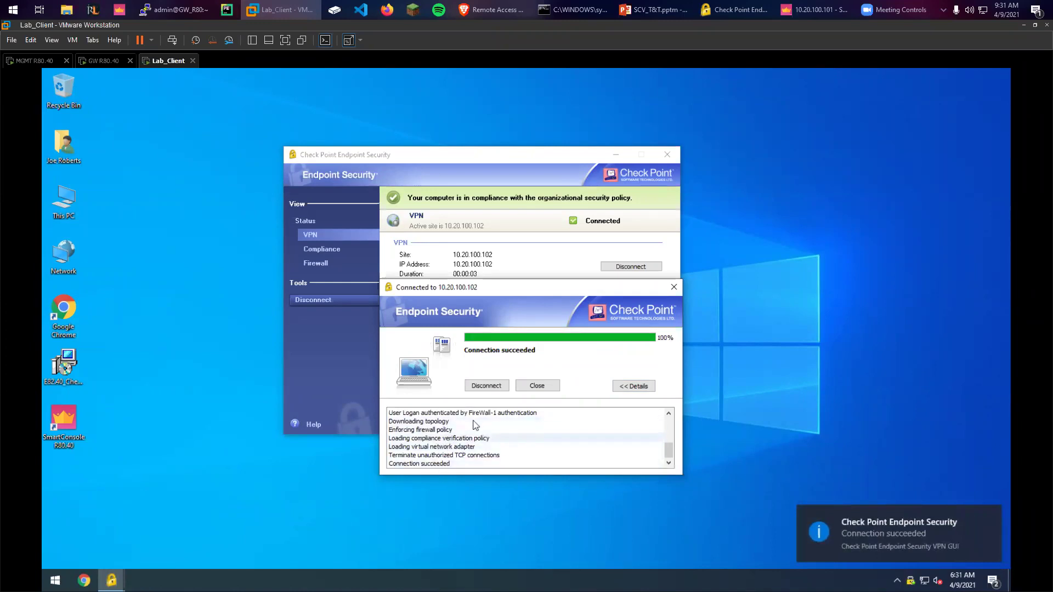
{"action": "scroll", "coordinate": [536, 421], "scroll_direction": "up", "scroll_amount": 4}
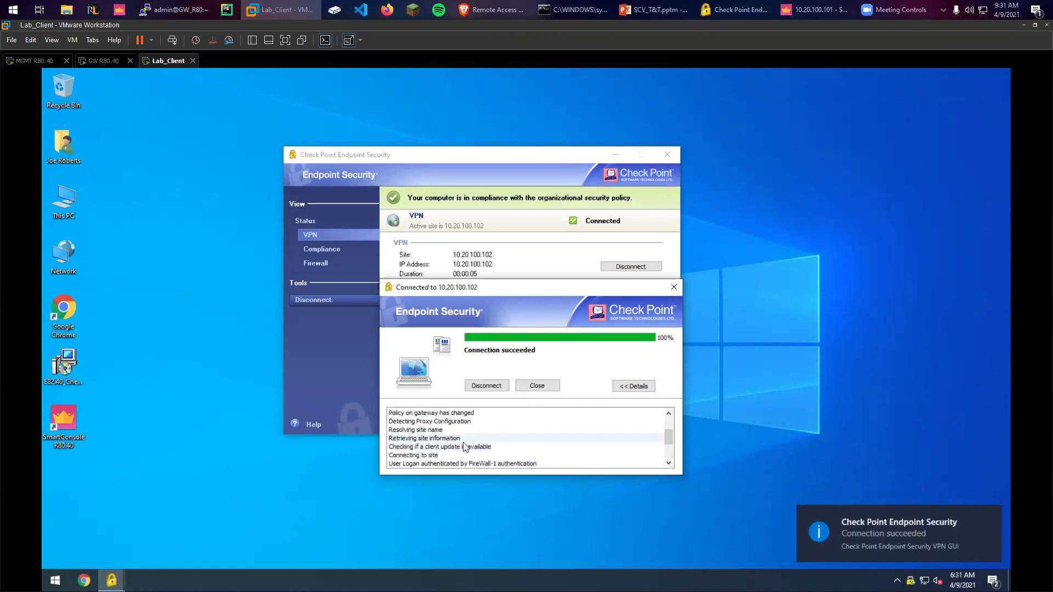
{"action": "scroll", "coordinate": [545, 442], "scroll_direction": "down", "scroll_amount": 4}
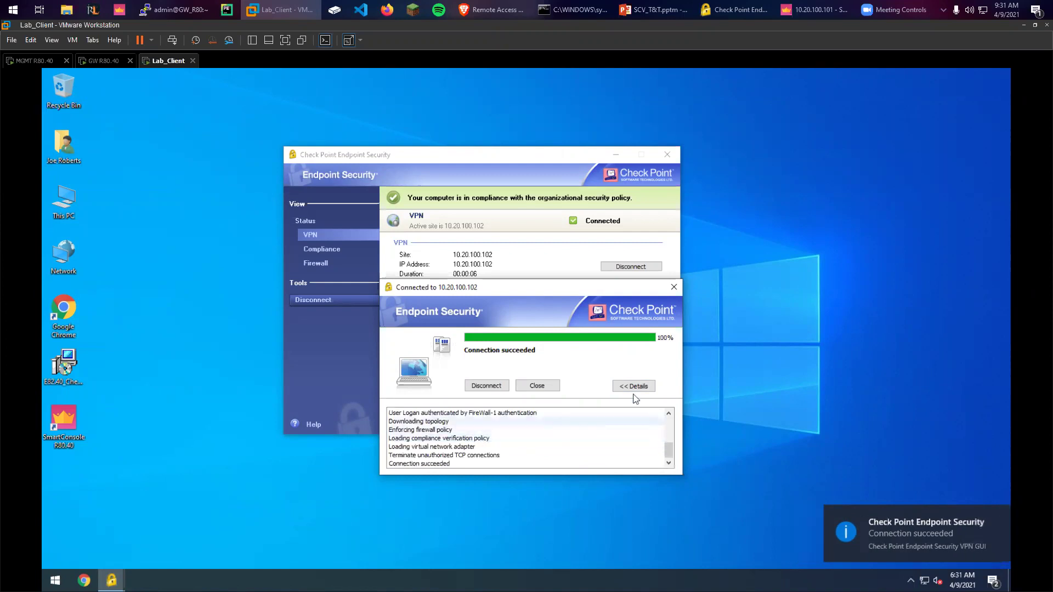
{"action": "left_click", "coordinate": [486, 386]}
{"action": "left_click", "coordinate": [532, 333]}
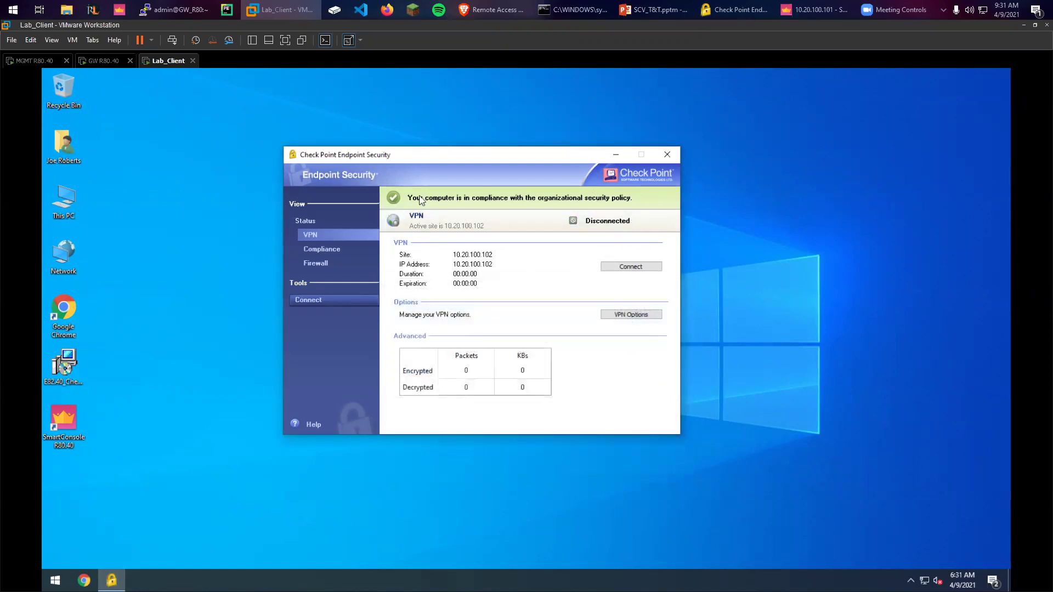
Confirm the client reports Compliant, then show slide 12 'QUESTIONS?' of the SCV_T&T presentation
{"action": "left_click", "coordinate": [356, 248]}
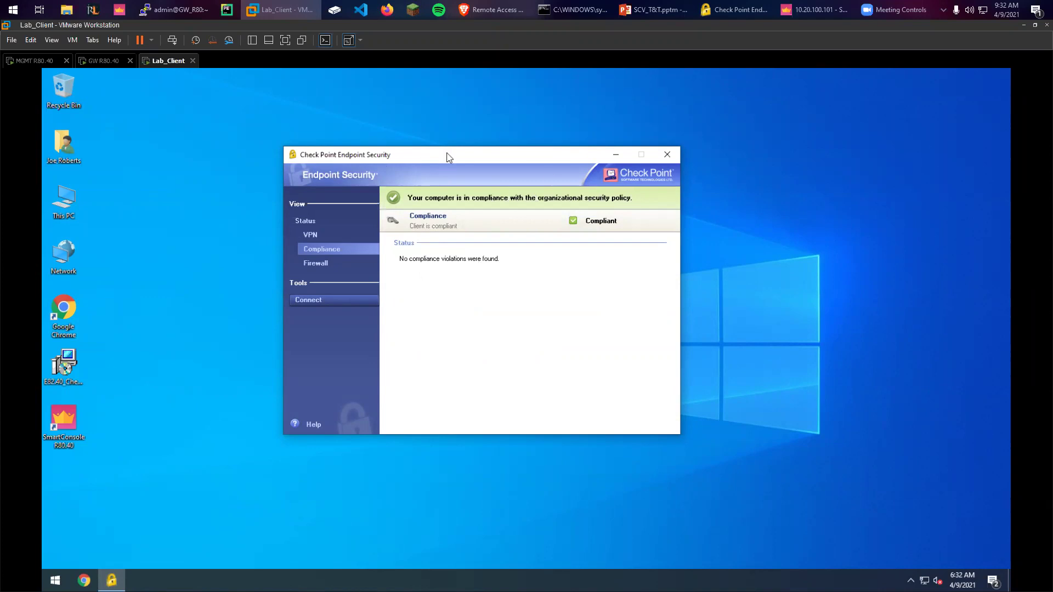
{"action": "left_click_drag", "start_coordinate": [368, 156], "coordinate": [526, 170]}
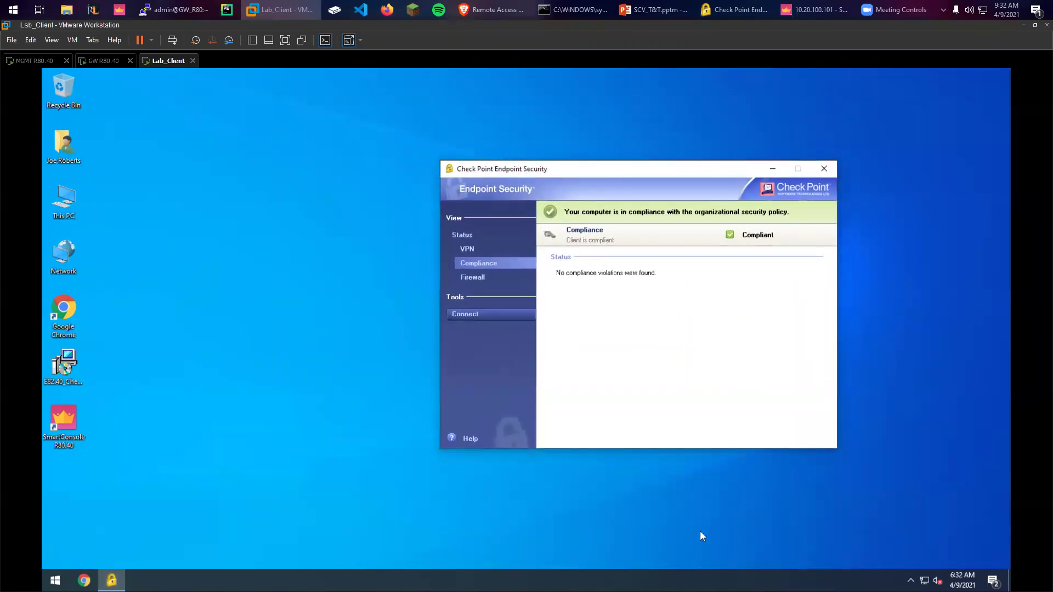
{"action": "left_click", "coordinate": [319, 428]}
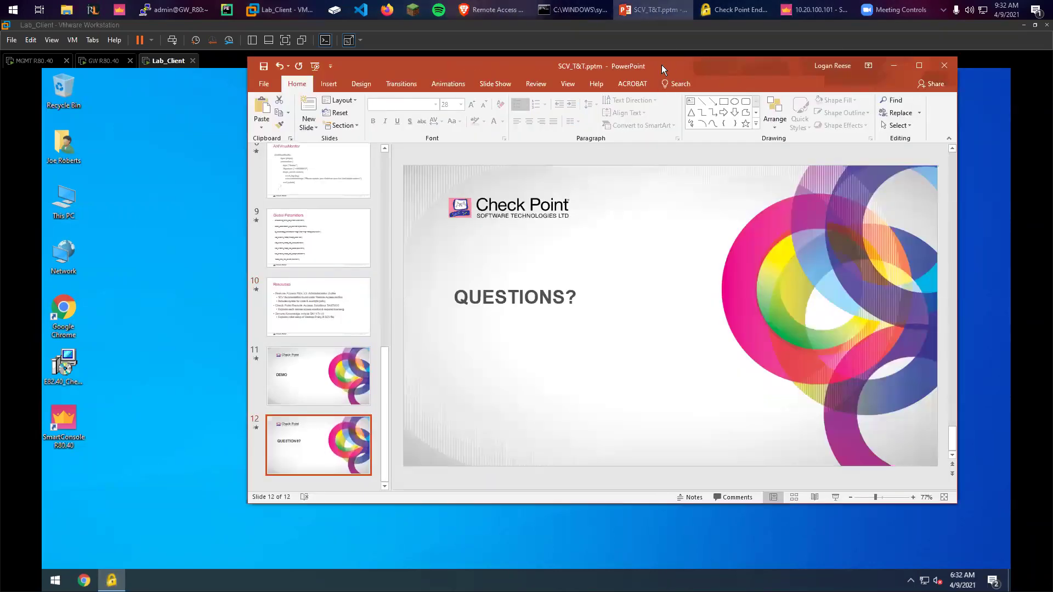
{"action": "left_click_drag", "start_coordinate": [662, 69], "coordinate": [527, 53]}
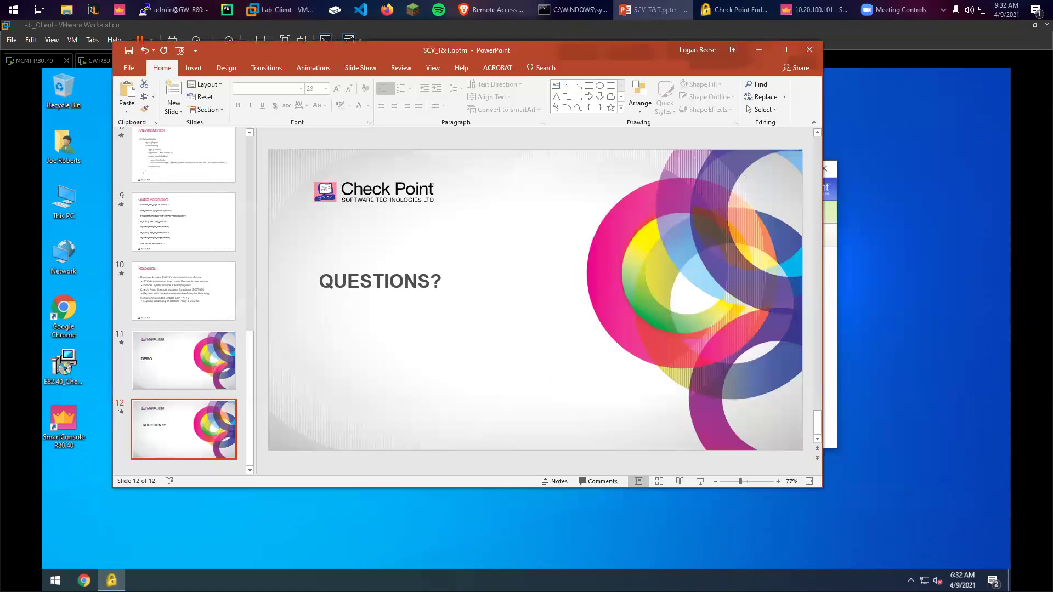